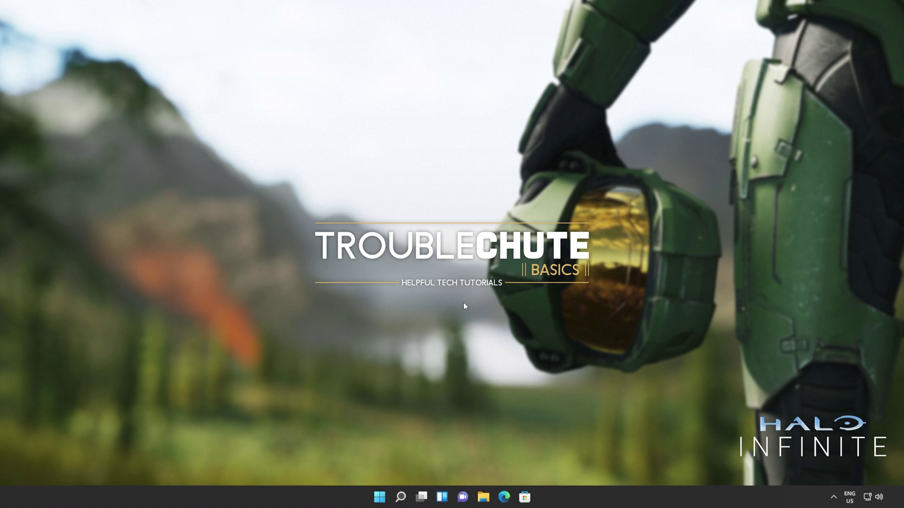
Step: Paste Get-AppxPackage *windowsstore* | Remove-AppxPackage into an administrator PowerShell window
{"action": "key", "text": "super"}
{"action": "type", "text": "powershel"}
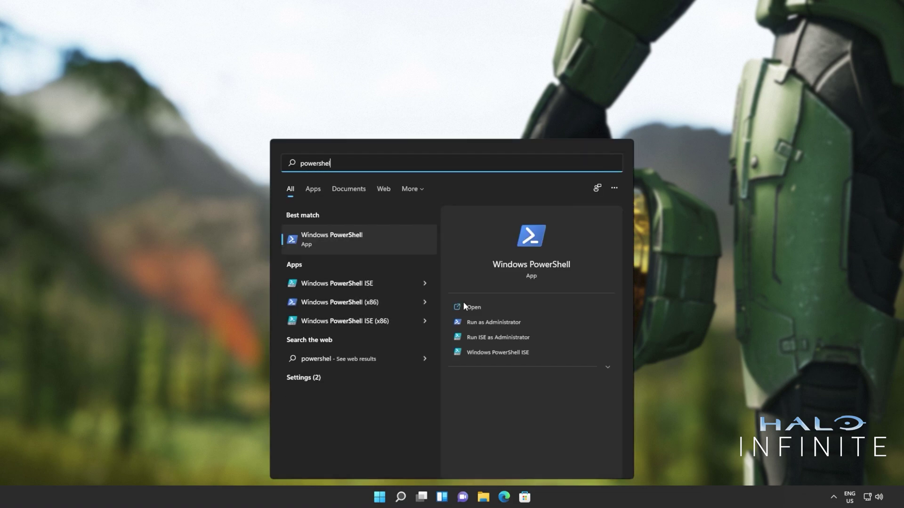
{"action": "type", "text": "l"}
{"action": "left_click", "coordinate": [488, 326]}
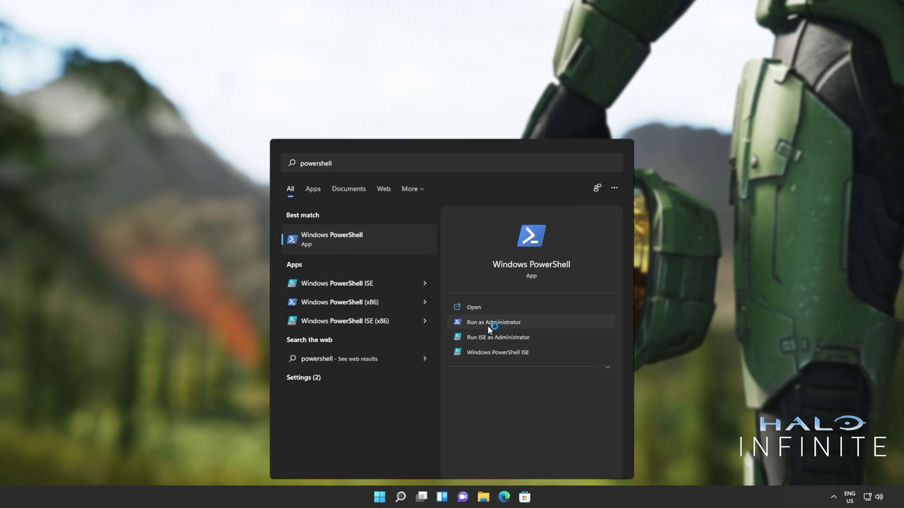
{"action": "left_click", "coordinate": [490, 326]}
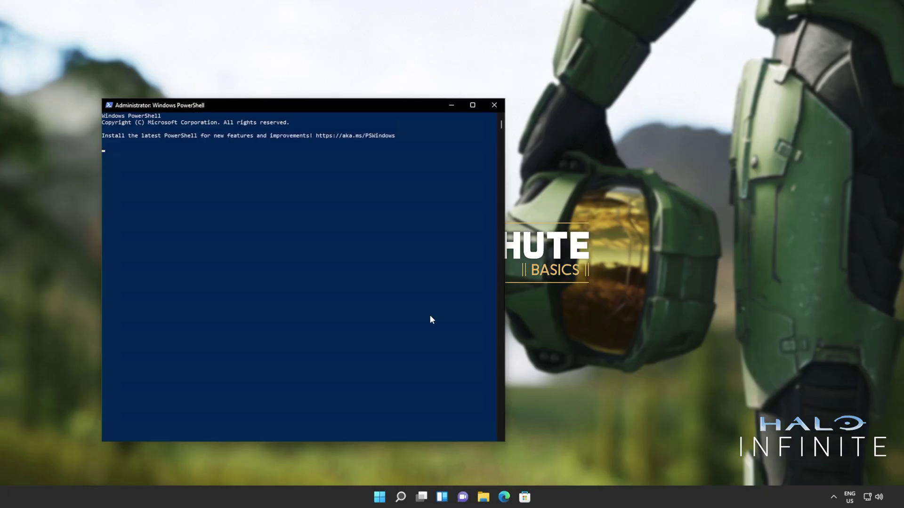
{"action": "left_click_drag", "start_coordinate": [343, 106], "coordinate": [476, 99]}
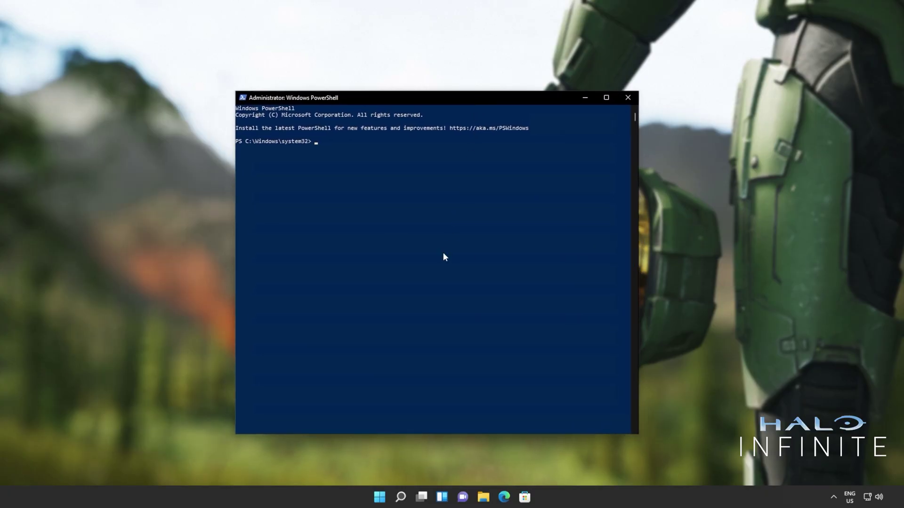
{"action": "type", "text": "Get-AppxPackage *windowsstore* | Remove-AppxPackage"}
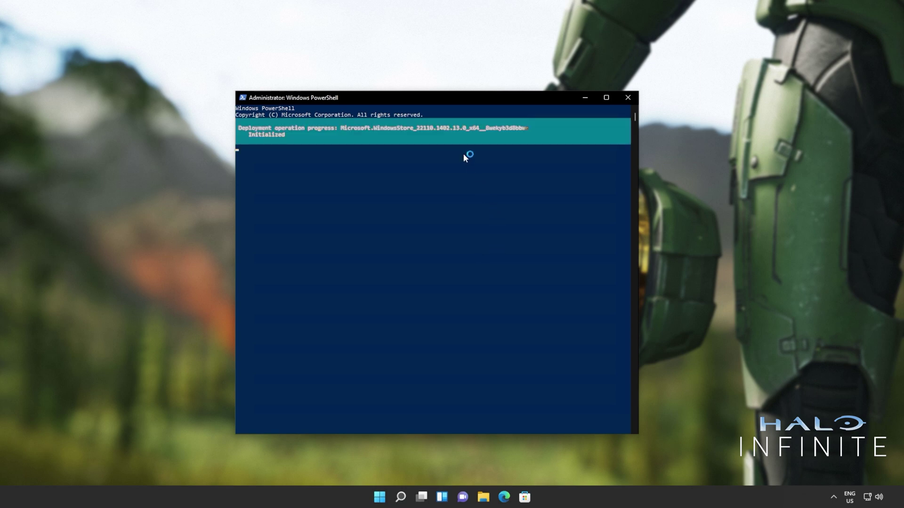
Step: Confirm a Start search for 'store' no longer finds Microsoft Store, then restart the PC
{"action": "left_click", "coordinate": [628, 98]}
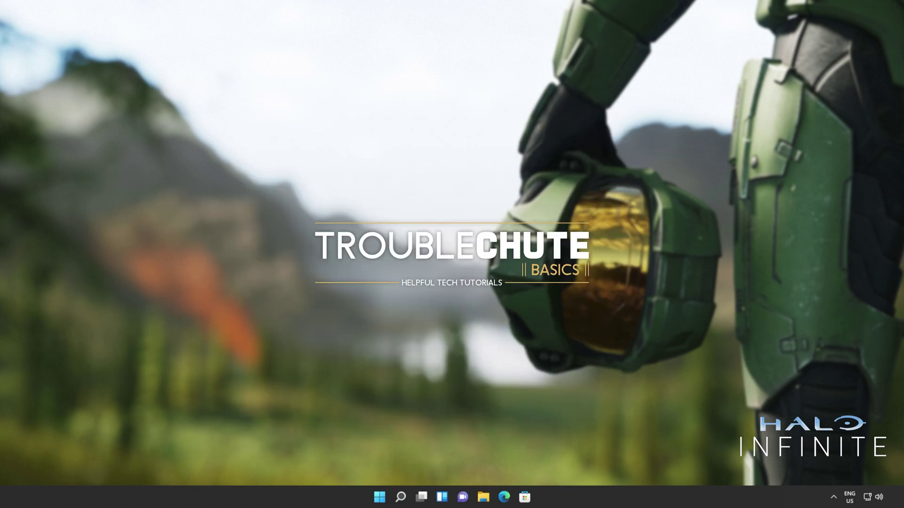
{"action": "left_click", "coordinate": [380, 498]}
{"action": "type", "text": "store"}
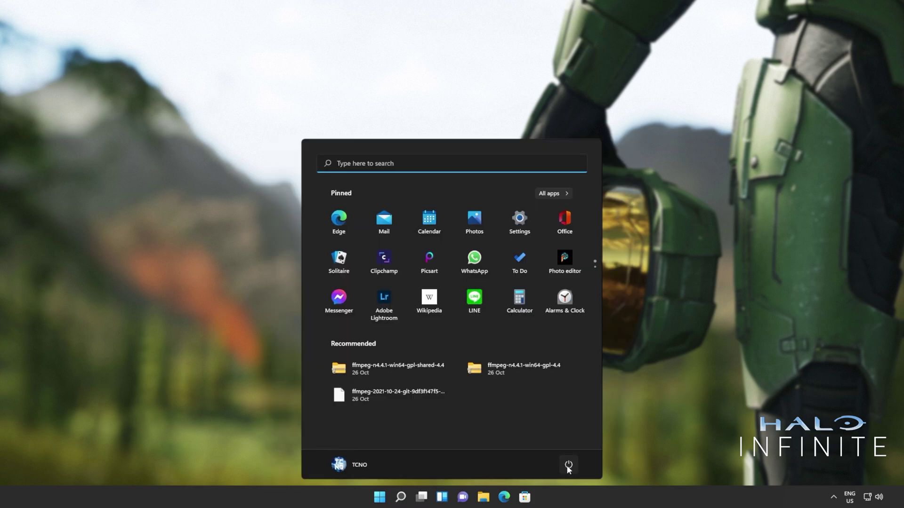
{"action": "left_click", "coordinate": [567, 465]}
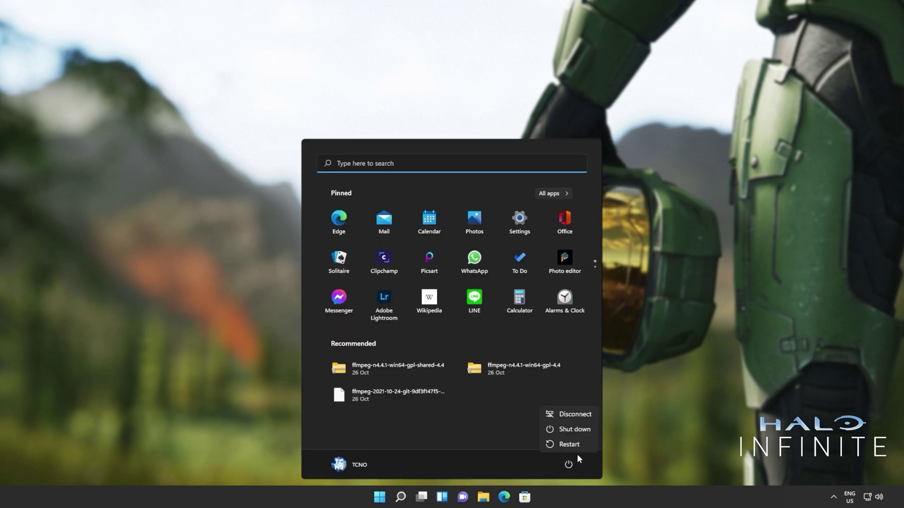
{"action": "left_click", "coordinate": [569, 445]}
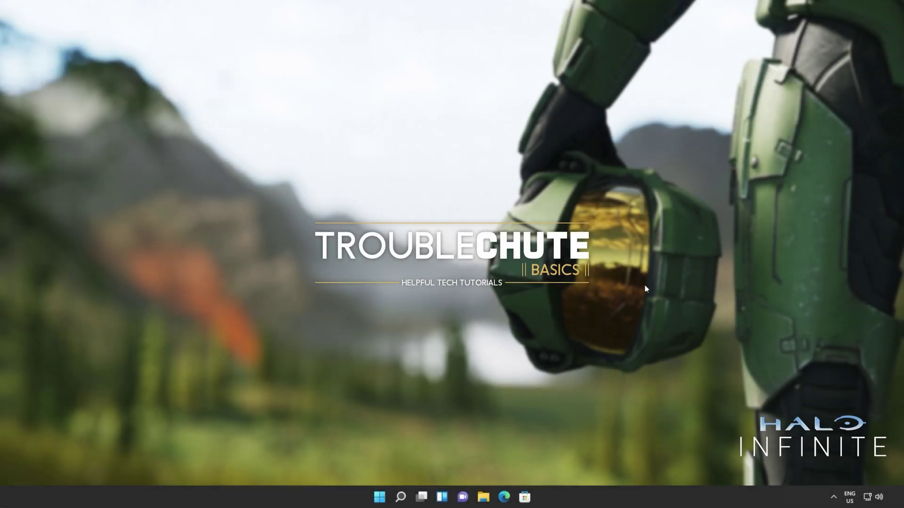
Step: Paste the Get-AppXPackage *WindowsStore* -AllUsers Add-AppxPackage -Register command into an administrator PowerShell
{"action": "key", "text": "super"}
{"action": "type", "text": "powershell"}
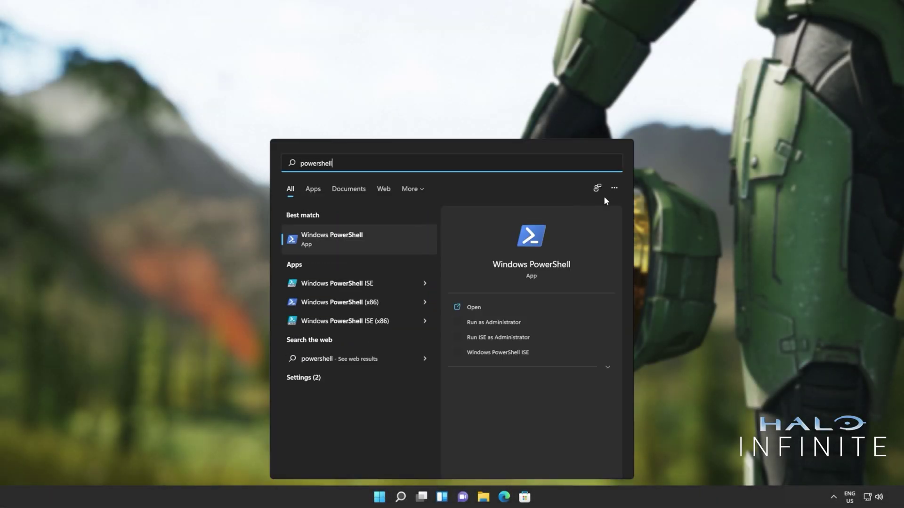
{"action": "left_click", "coordinate": [508, 322]}
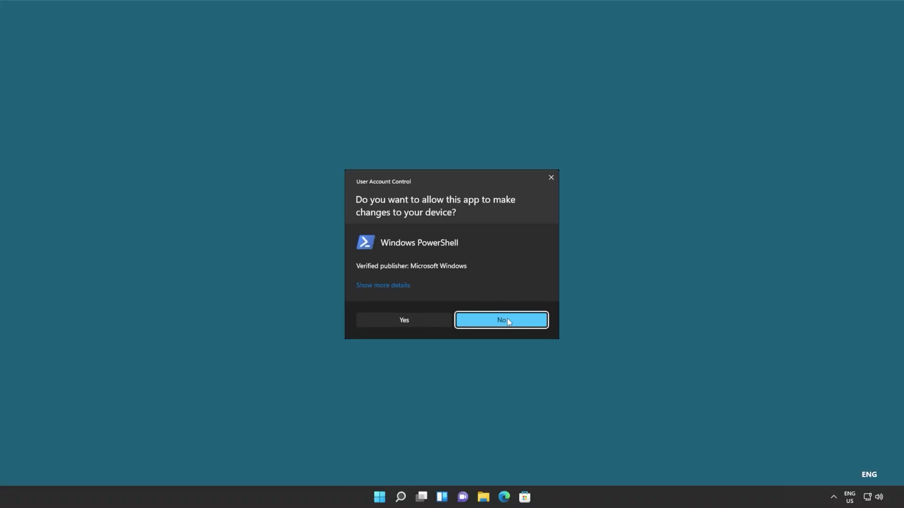
{"action": "left_click", "coordinate": [507, 318]}
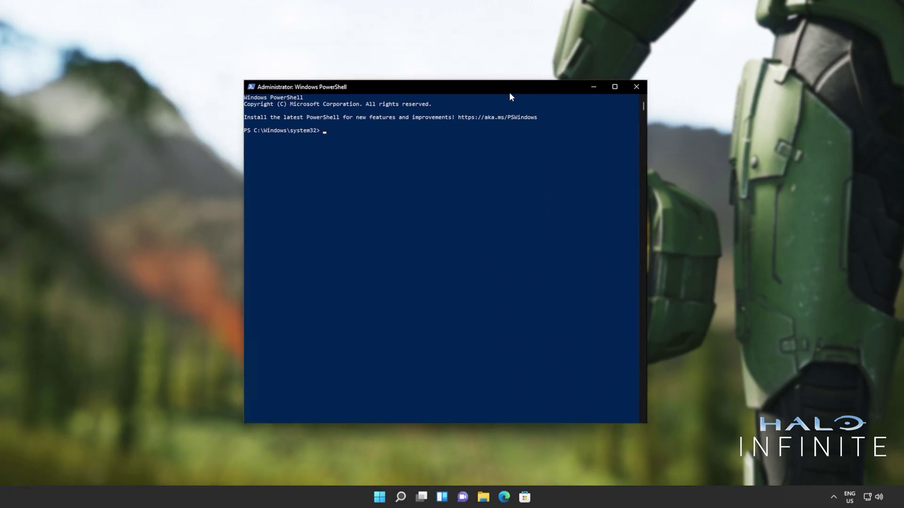
{"action": "type", "text": "Get-AppXPackage *WindowsStore* -AllUsers | Foreach {Add-AppxPackage -DisableDevelopmentMode -Register \"$($_.InstallLocation)\\AppXManifest.xml\"}"}
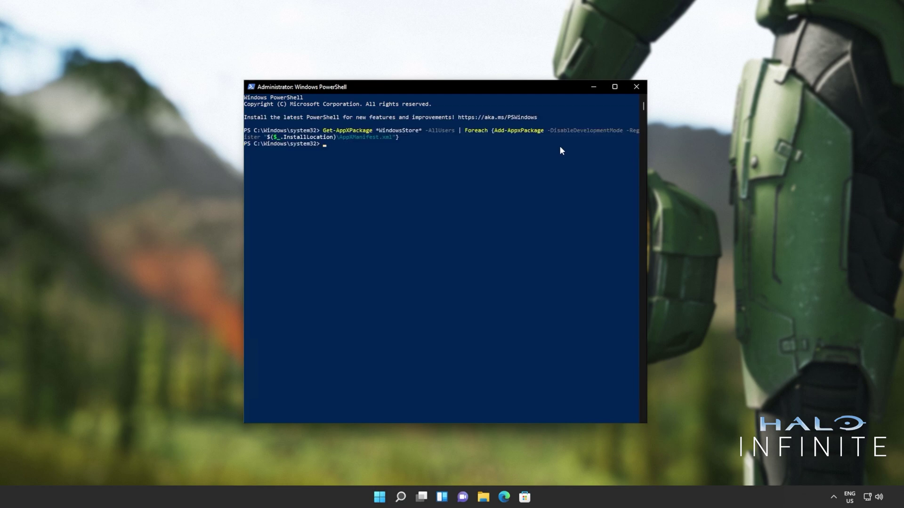
Step: Open Microsoft Store from a Start search for 'store' and let its Home page load
{"action": "left_click", "coordinate": [636, 87]}
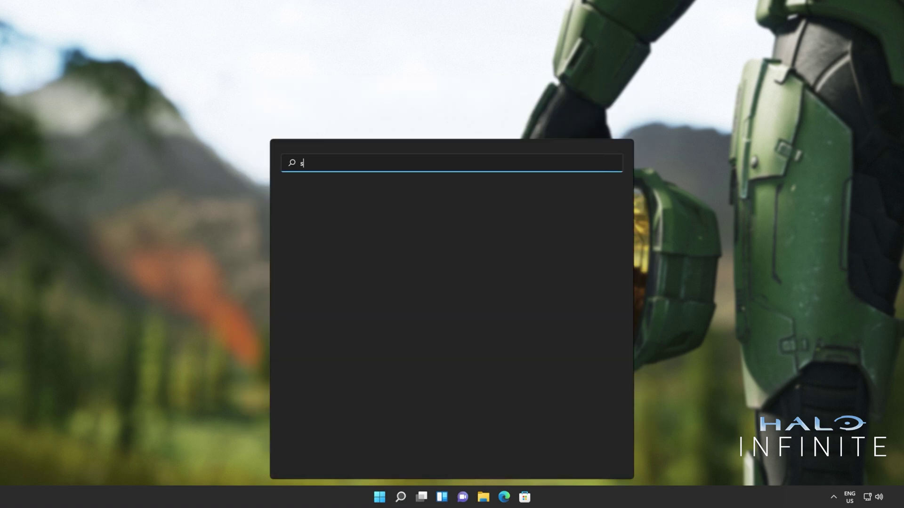
{"action": "type", "text": "tore"}
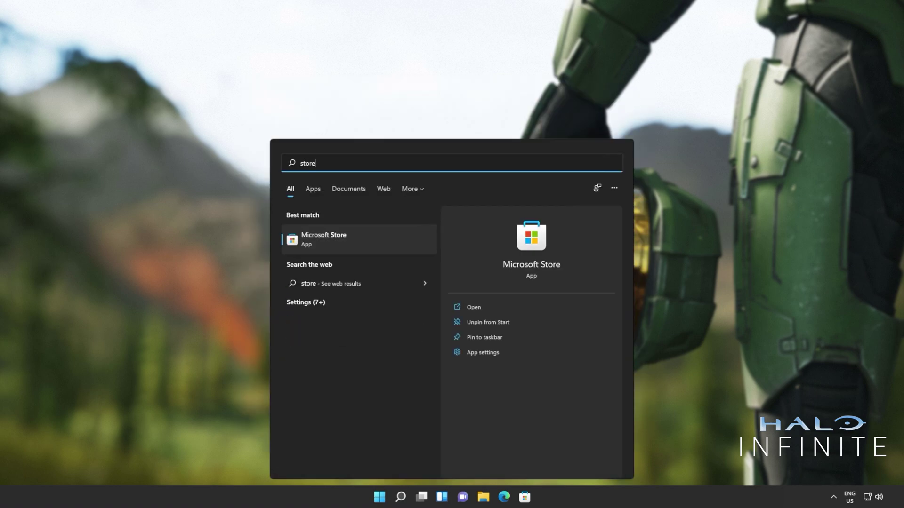
{"action": "left_click", "coordinate": [411, 248]}
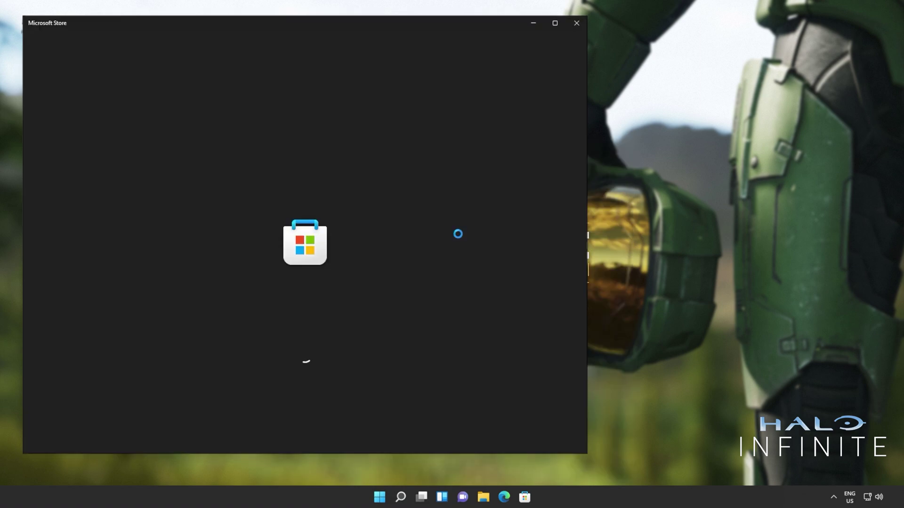
{"action": "left_click_drag", "start_coordinate": [426, 25], "coordinate": [570, 33]}
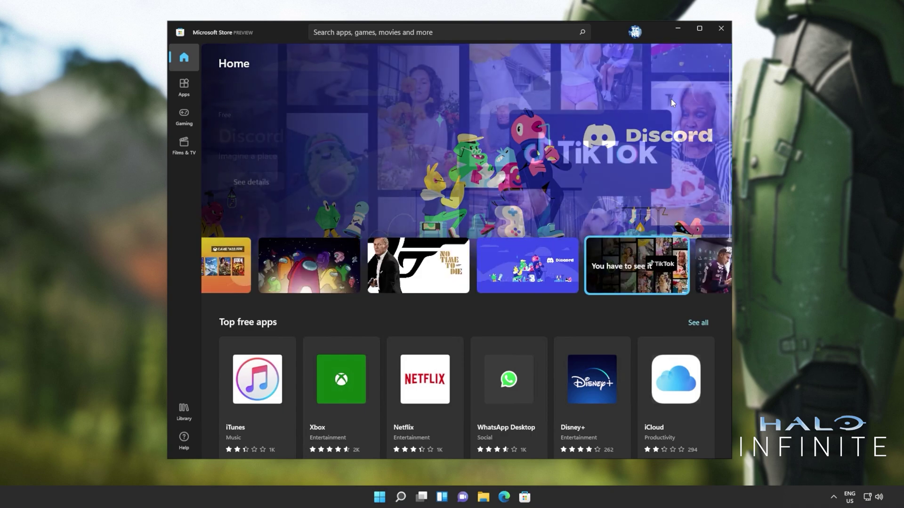
Step: Sign out of the Store account from the profile menu, then bring up the Start menu
{"action": "left_click", "coordinate": [635, 32]}
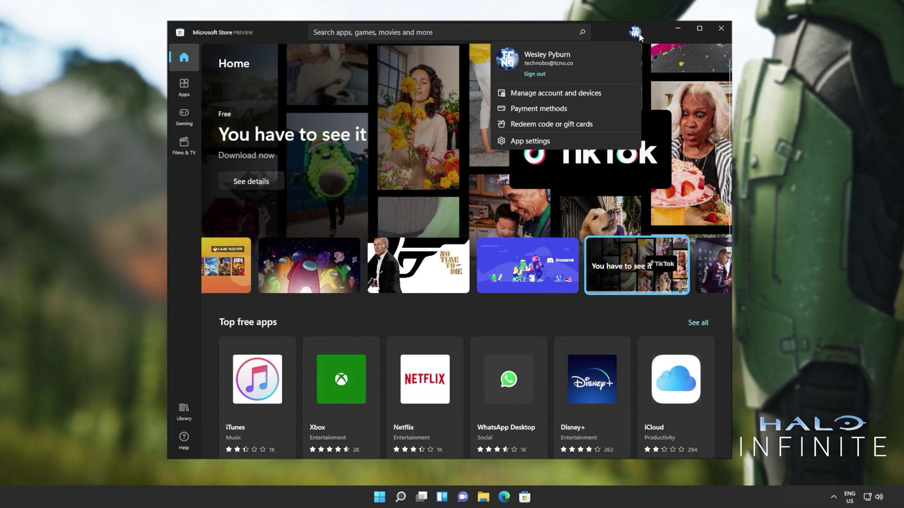
{"action": "left_click", "coordinate": [530, 75]}
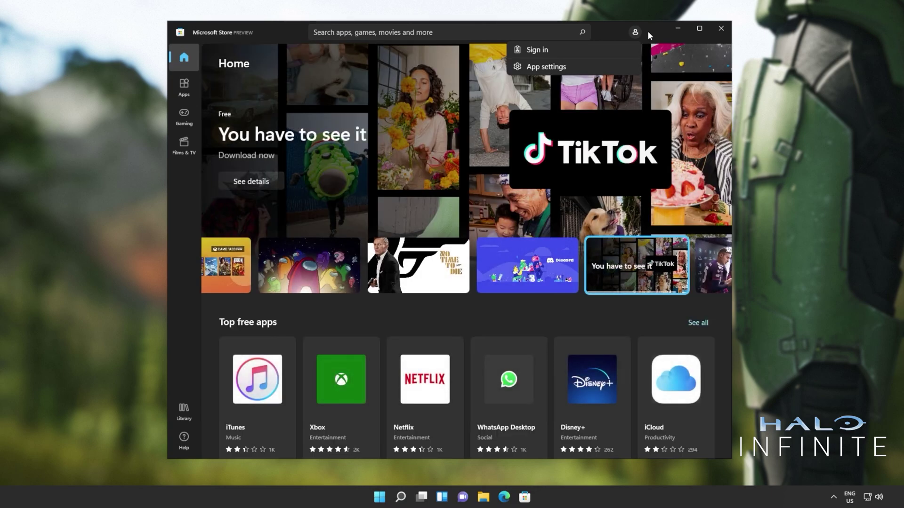
{"action": "key", "text": "super"}
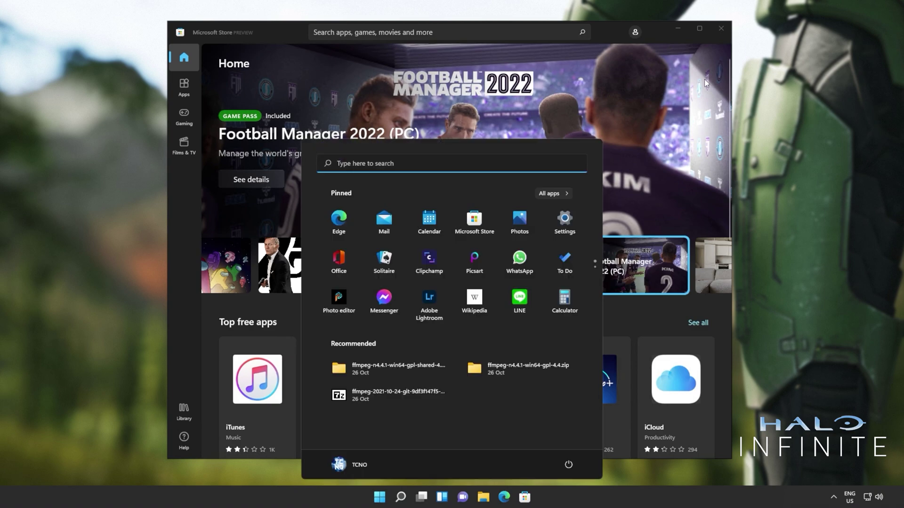
Step: Sync the clock with time.windows.com under Time & language > Date & time, then close Settings
{"action": "left_click", "coordinate": [567, 230]}
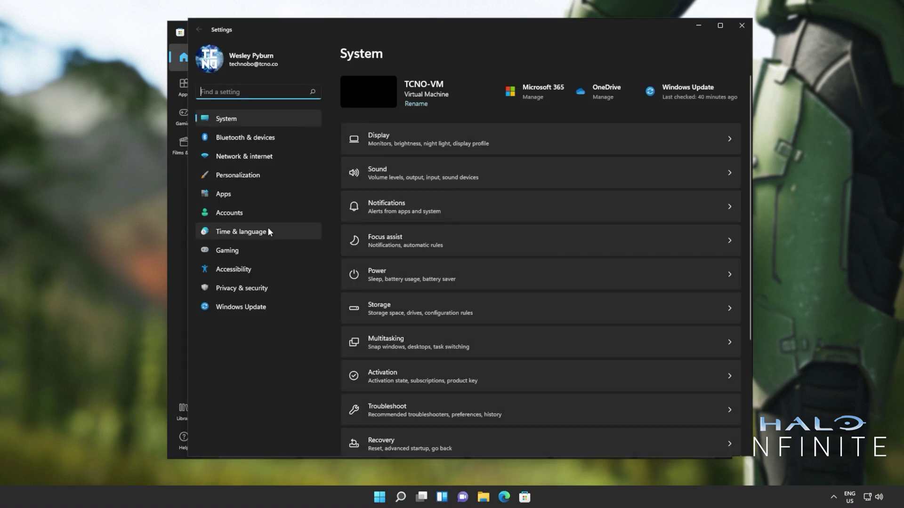
{"action": "left_click", "coordinate": [269, 231]}
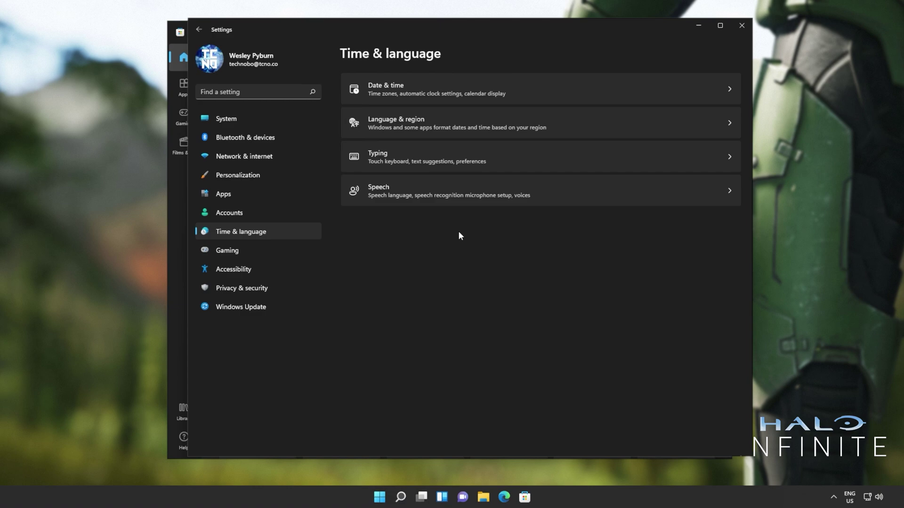
{"action": "left_click", "coordinate": [431, 82]}
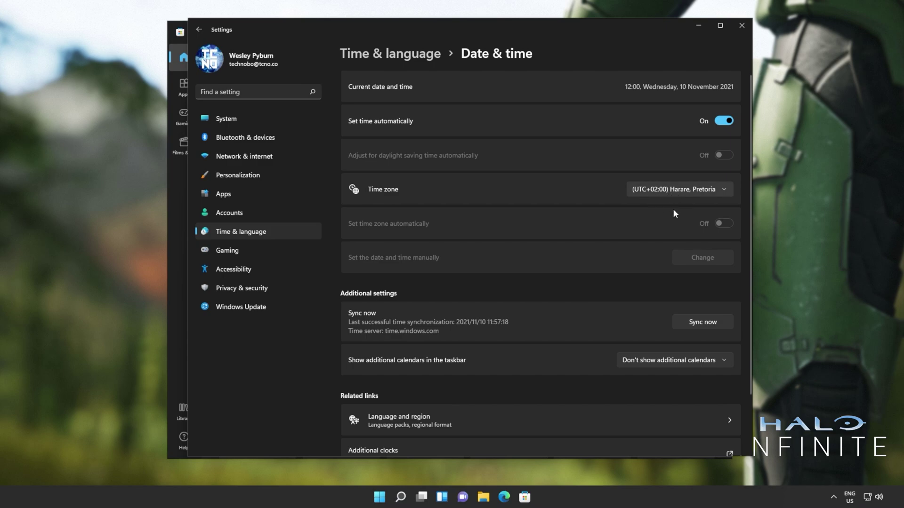
{"action": "left_click", "coordinate": [722, 324]}
{"action": "left_click", "coordinate": [741, 26]}
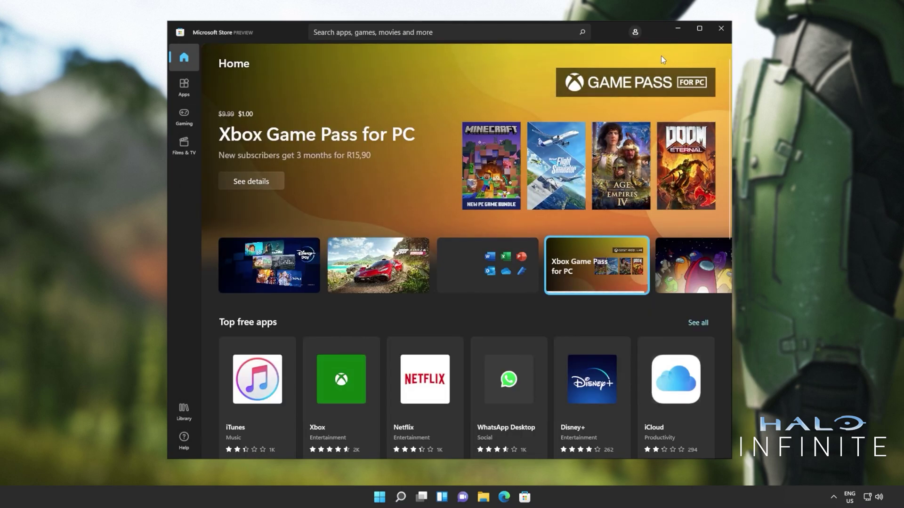
Step: Sign back in to Microsoft Store with the user's account from the profile menu
{"action": "left_click", "coordinate": [635, 32]}
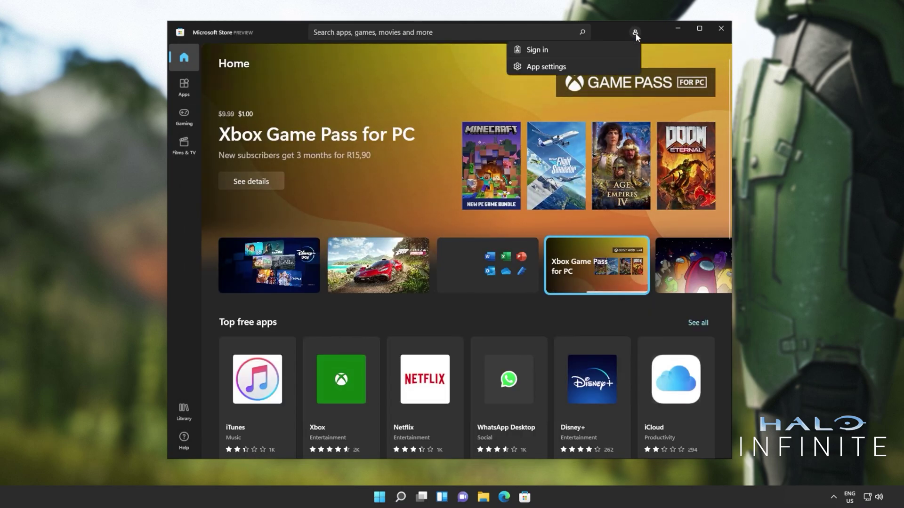
{"action": "left_click", "coordinate": [582, 50]}
{"action": "left_click", "coordinate": [457, 210]}
{"action": "left_click", "coordinate": [499, 332]}
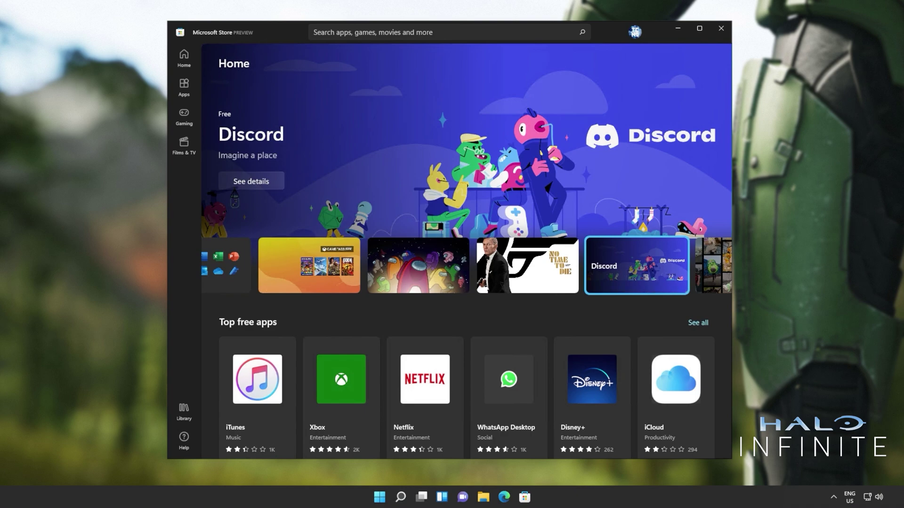
Step: Open the Services console from Task Manager and enlarge it to show more services
{"action": "key", "text": "ctrl+shift+Escape"}
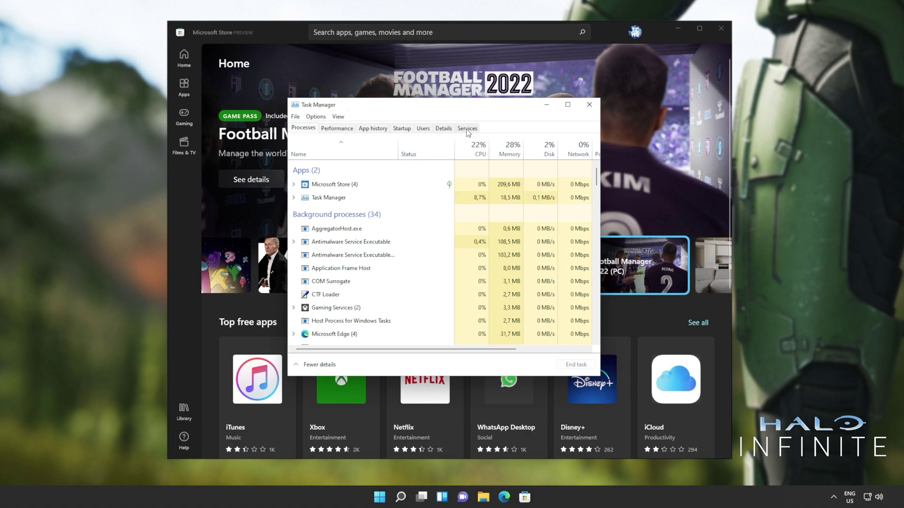
{"action": "left_click", "coordinate": [472, 130]}
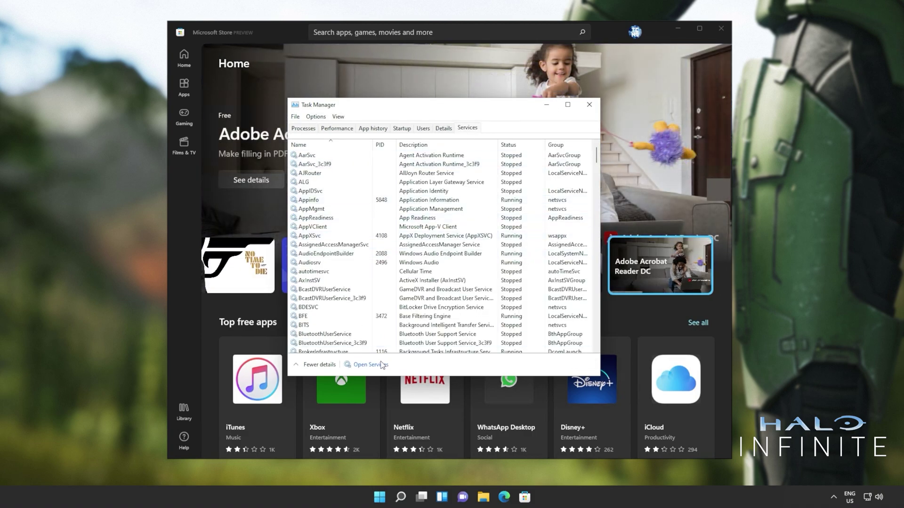
{"action": "left_click", "coordinate": [371, 364]}
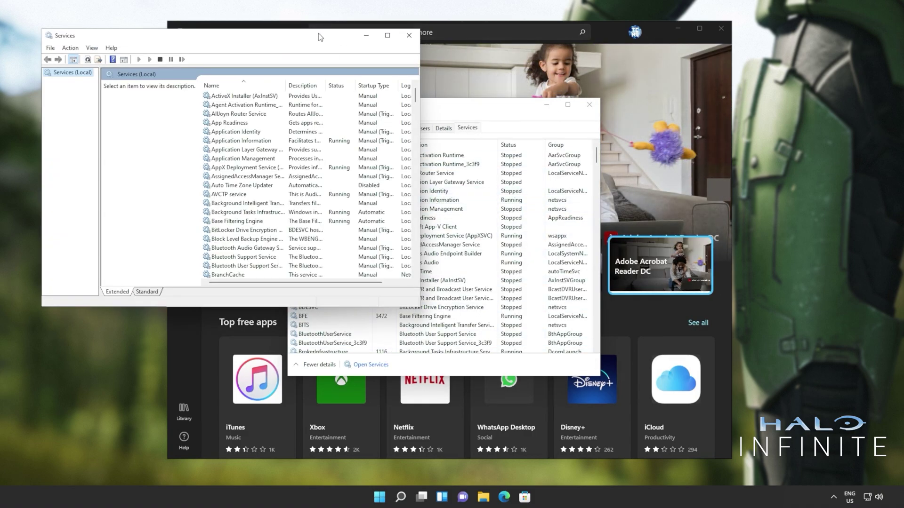
{"action": "left_click_drag", "start_coordinate": [321, 36], "coordinate": [429, 24]}
{"action": "left_click_drag", "start_coordinate": [529, 293], "coordinate": [741, 466]}
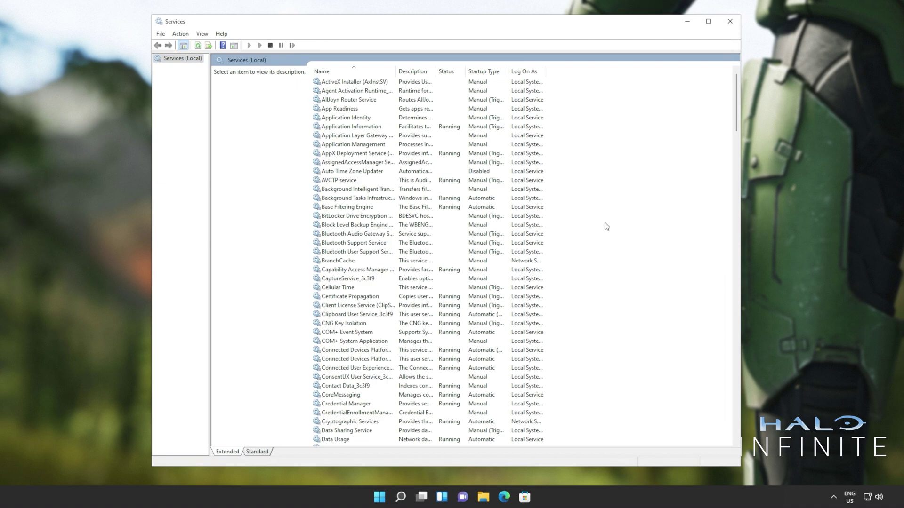
{"action": "scroll", "coordinate": [602, 228], "scroll_direction": "down", "scroll_amount": 20}
{"action": "scroll", "coordinate": [374, 250], "scroll_direction": "down", "scroll_amount": 4}
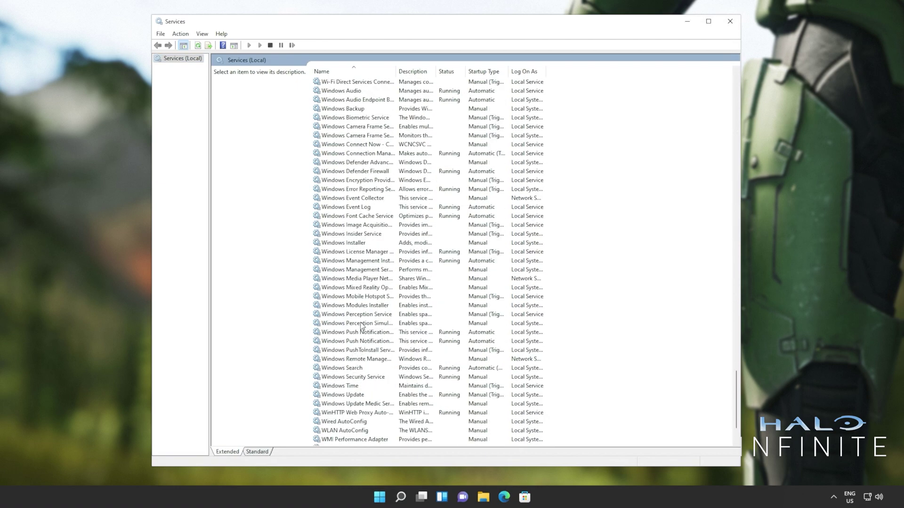
Step: Start the Windows Update service
{"action": "left_click", "coordinate": [353, 395]}
{"action": "right_click", "coordinate": [406, 393]}
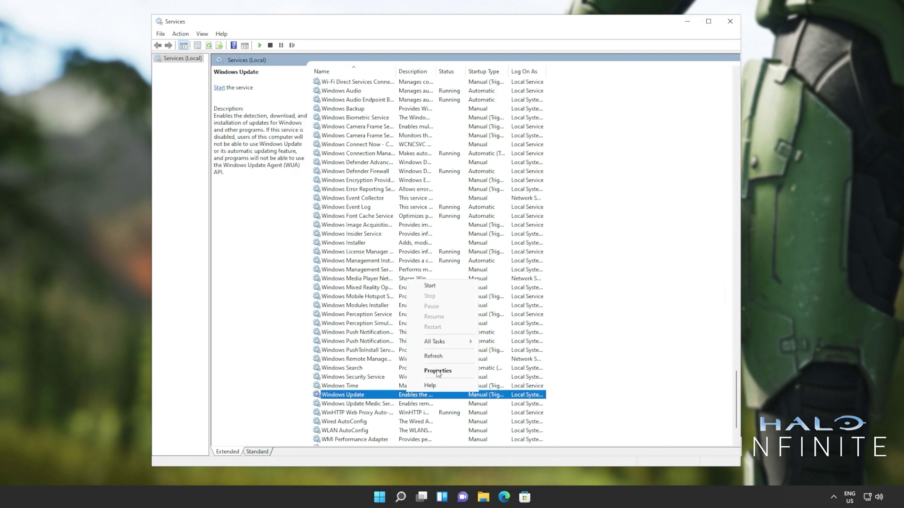
{"action": "left_click", "coordinate": [434, 288]}
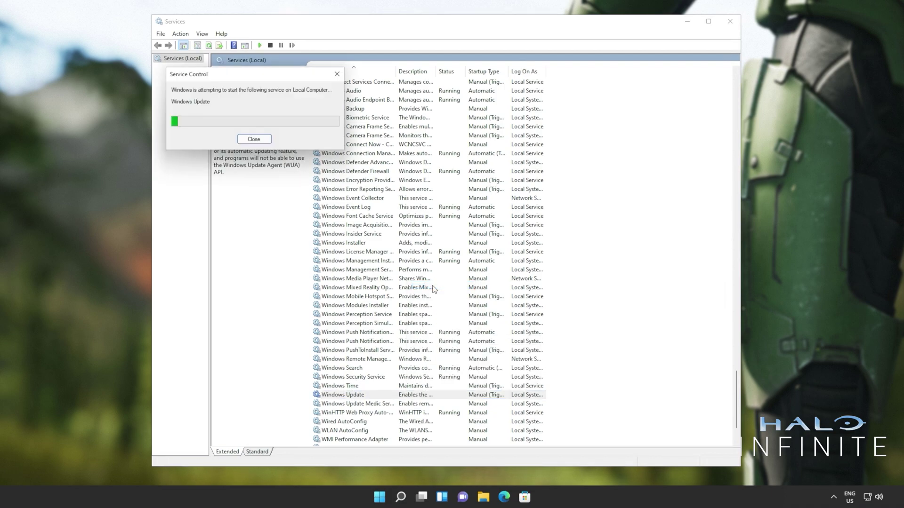
{"action": "right_click", "coordinate": [397, 398]}
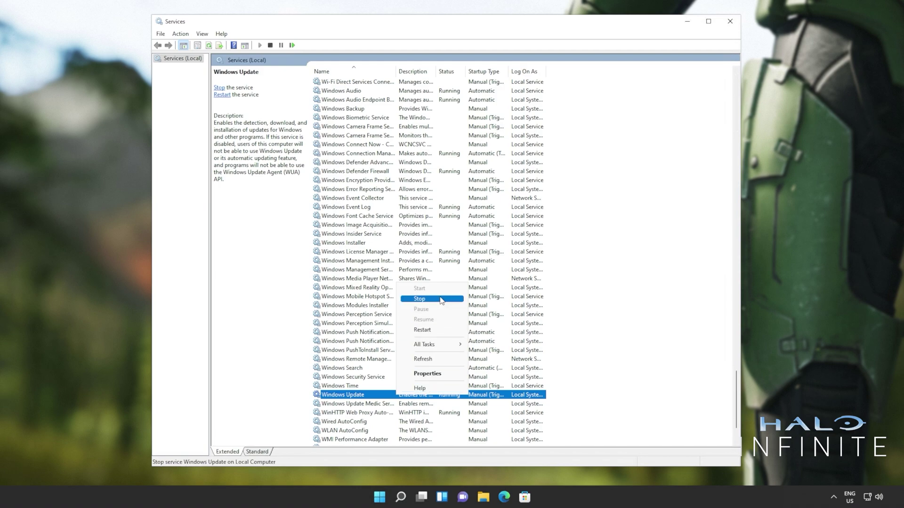
{"action": "left_click", "coordinate": [434, 397]}
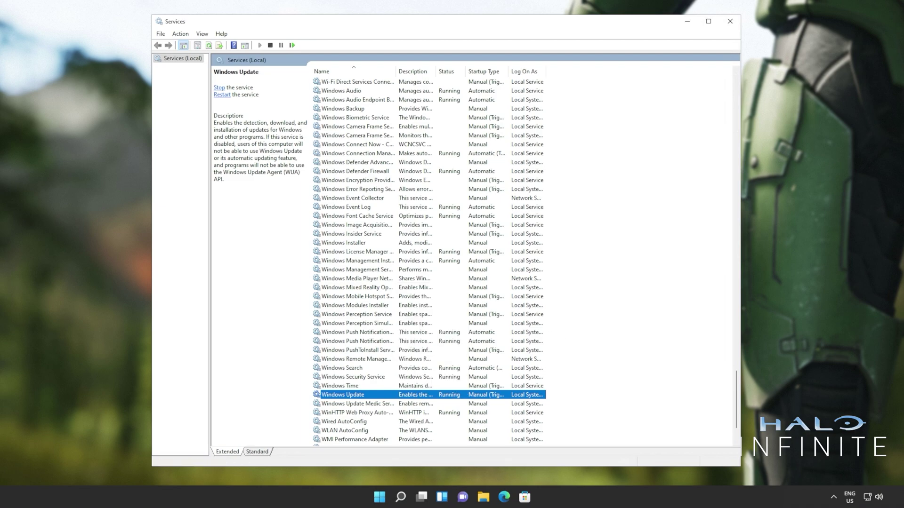
Step: Set the Windows Update service's startup type to Automatic
{"action": "right_click", "coordinate": [434, 396]}
{"action": "left_click", "coordinate": [456, 376]}
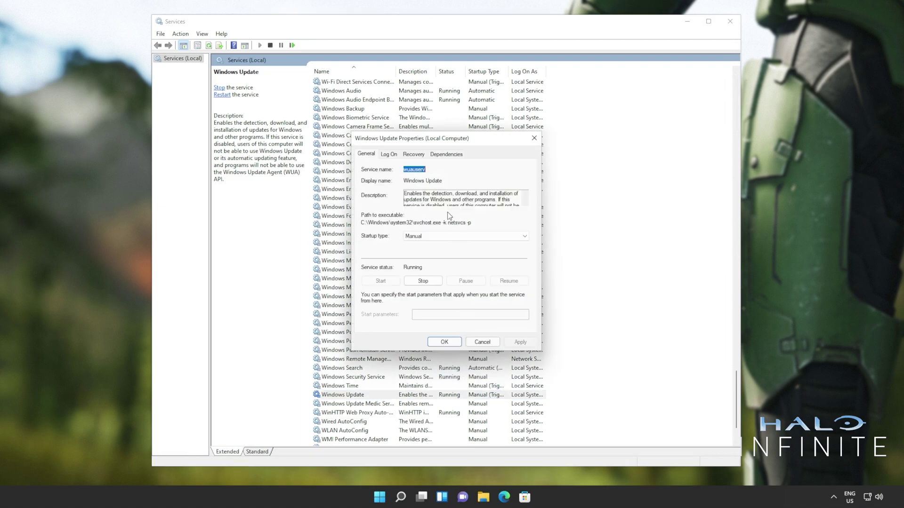
{"action": "left_click", "coordinate": [426, 235]}
{"action": "left_click", "coordinate": [426, 251]}
{"action": "left_click", "coordinate": [445, 342]}
Step: Restart the Microsoft Store Install Service
{"action": "left_click", "coordinate": [445, 280]}
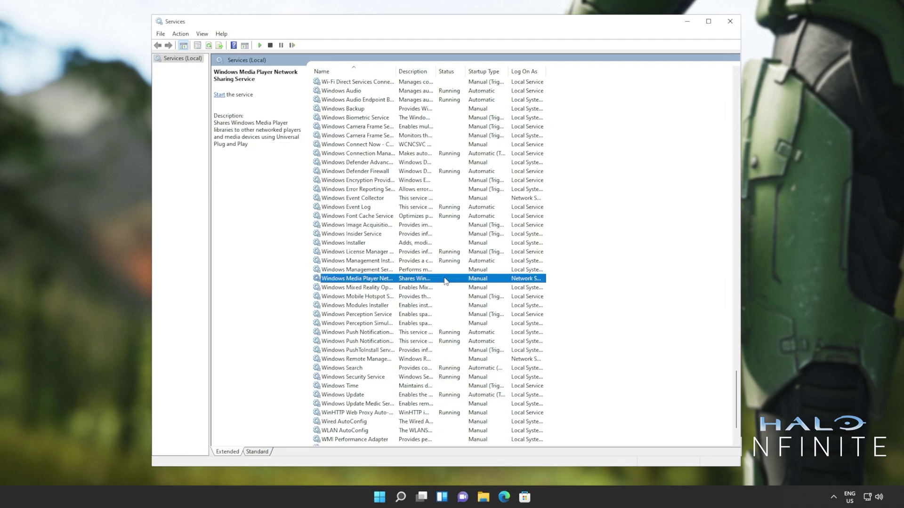
{"action": "type", "text": "mi"}
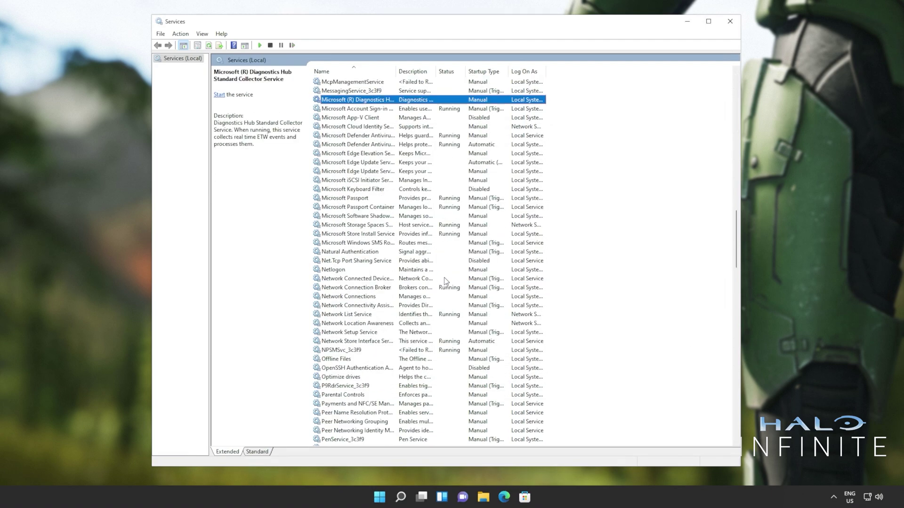
{"action": "left_click", "coordinate": [351, 234]}
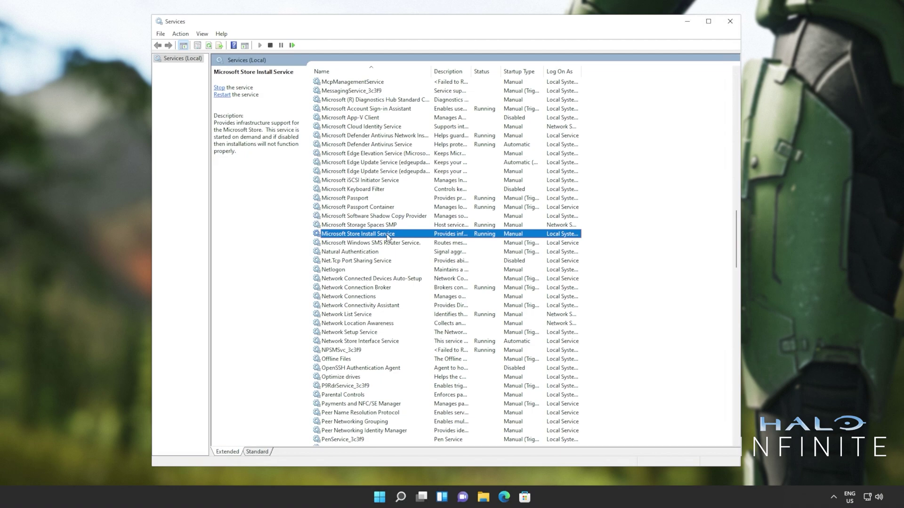
{"action": "right_click", "coordinate": [388, 236]}
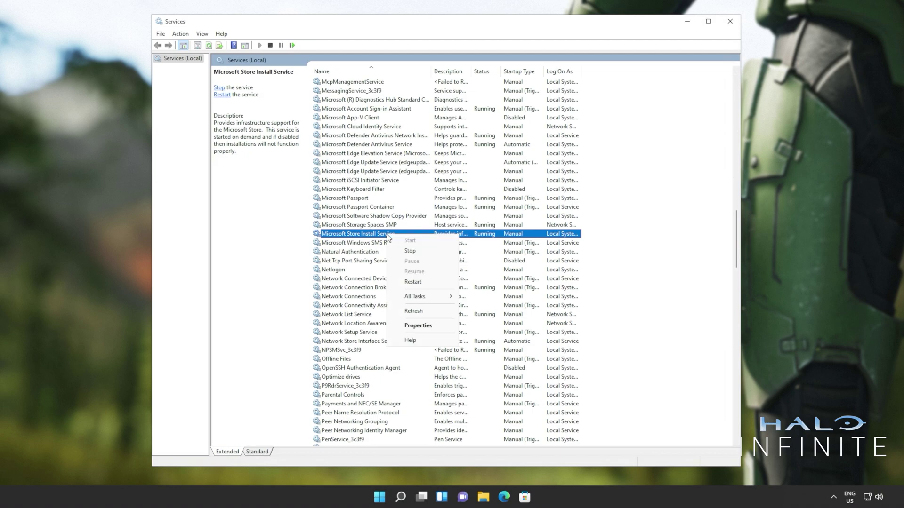
{"action": "left_click", "coordinate": [435, 286]}
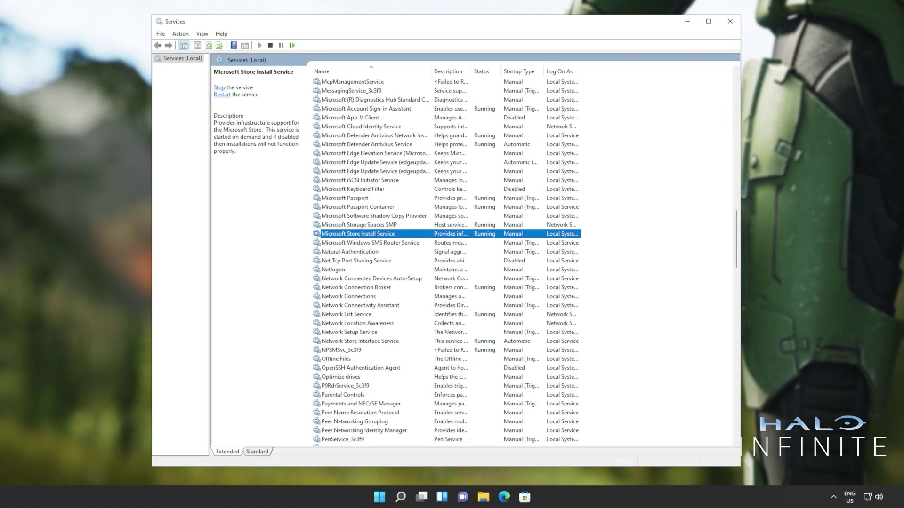
Step: Change the Microsoft Store Install Service startup type from Manual to Automatic
{"action": "right_click", "coordinate": [476, 233]}
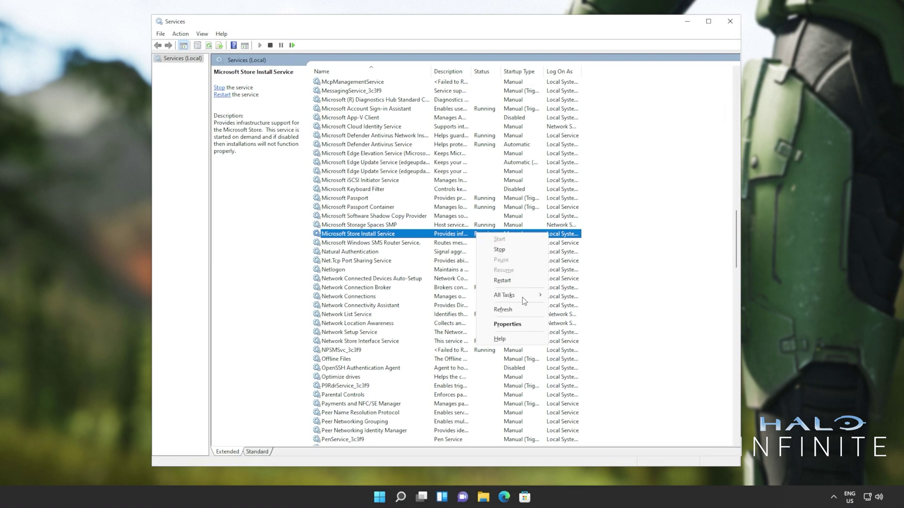
{"action": "left_click", "coordinate": [516, 327]}
{"action": "left_click", "coordinate": [429, 237]}
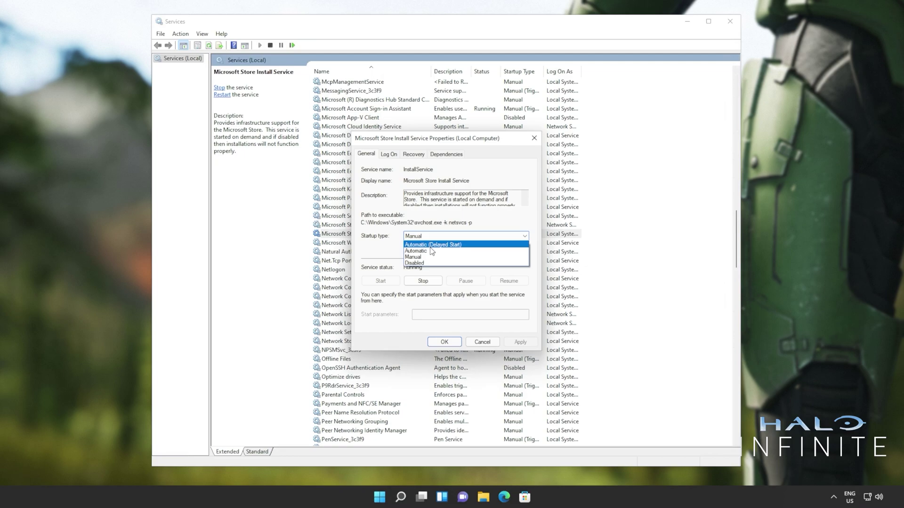
{"action": "left_click", "coordinate": [431, 250]}
{"action": "left_click", "coordinate": [444, 342]}
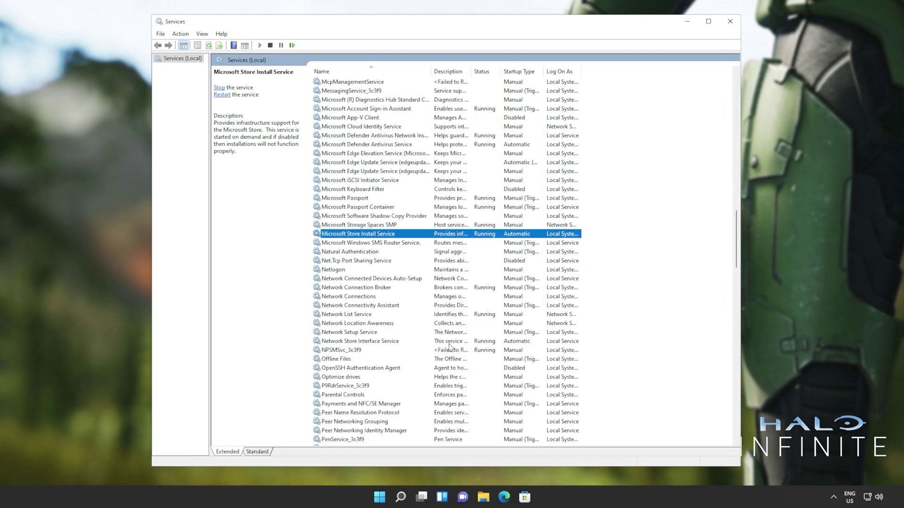
Step: Start the Background Intelligent Transfer Service
{"action": "scroll", "coordinate": [454, 211], "scroll_direction": "up", "scroll_amount": 8}
{"action": "scroll", "coordinate": [454, 211], "scroll_direction": "up", "scroll_amount": 20}
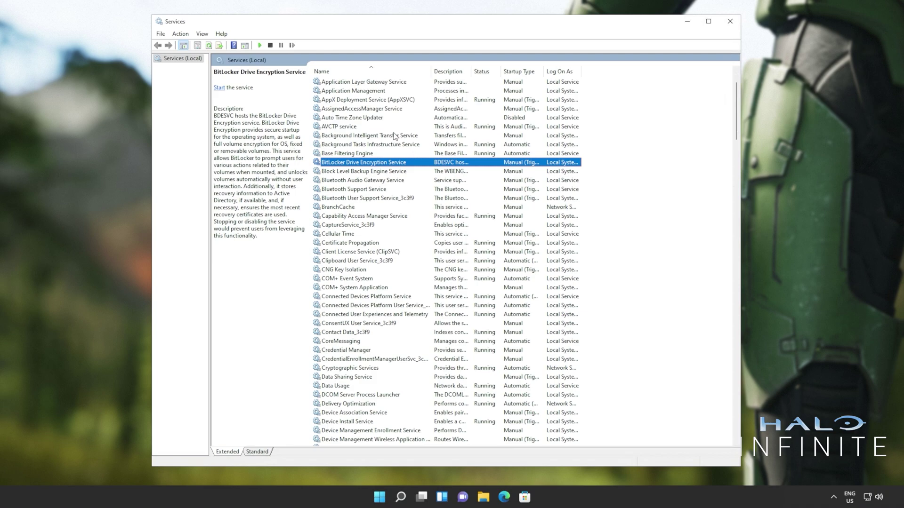
{"action": "left_click", "coordinate": [396, 136]}
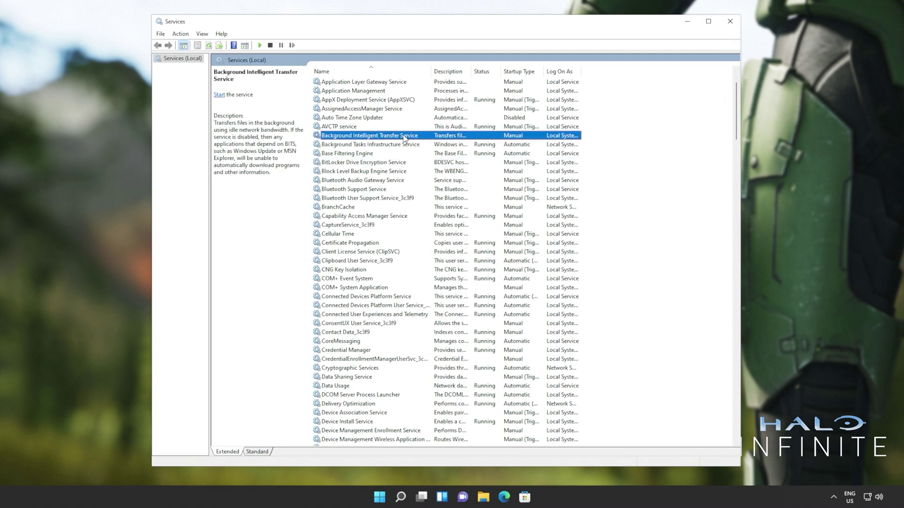
{"action": "right_click", "coordinate": [403, 137]}
{"action": "left_click", "coordinate": [419, 141]}
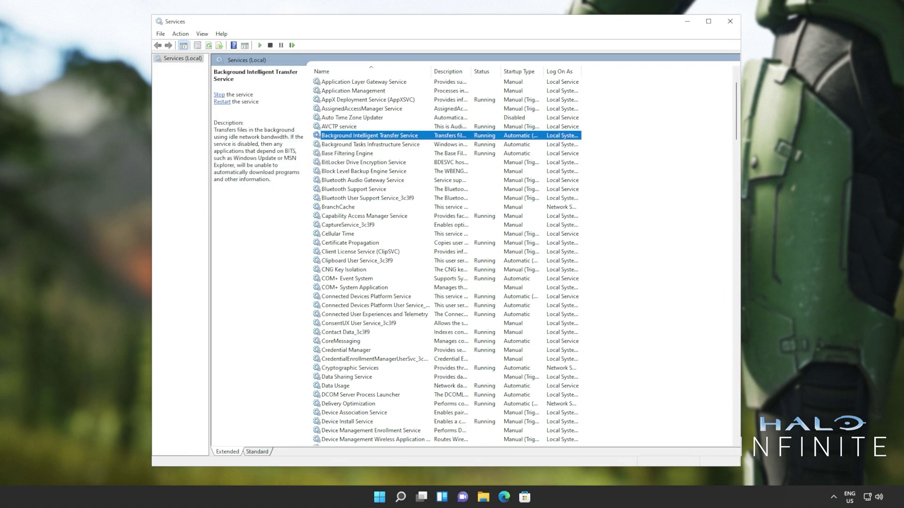
Step: Set the Background Intelligent Transfer Service startup type to Automatic
{"action": "right_click", "coordinate": [447, 135]}
{"action": "left_click", "coordinate": [470, 220]}
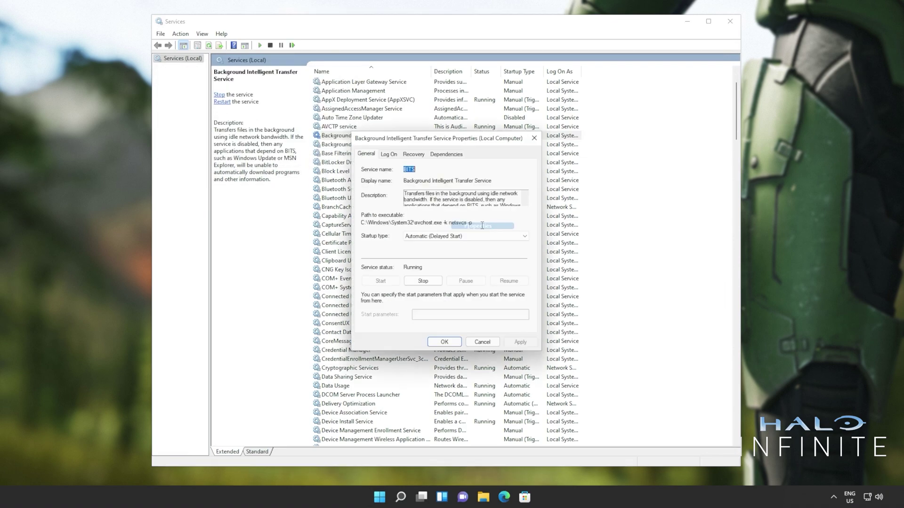
{"action": "left_click", "coordinate": [438, 236]}
{"action": "left_click", "coordinate": [438, 253]}
{"action": "left_click", "coordinate": [447, 343]}
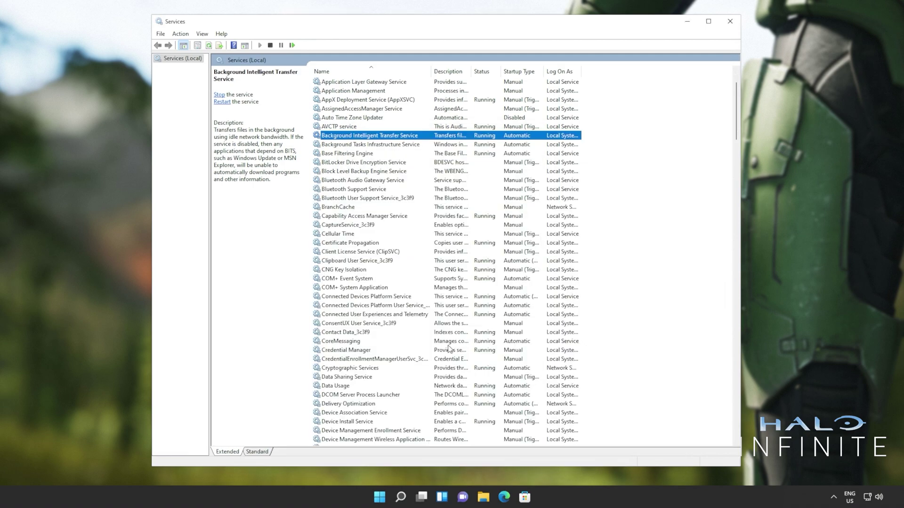
Step: Close Services, minimize Task Manager, and search for 'xbox identity provider'
{"action": "left_click", "coordinate": [730, 21]}
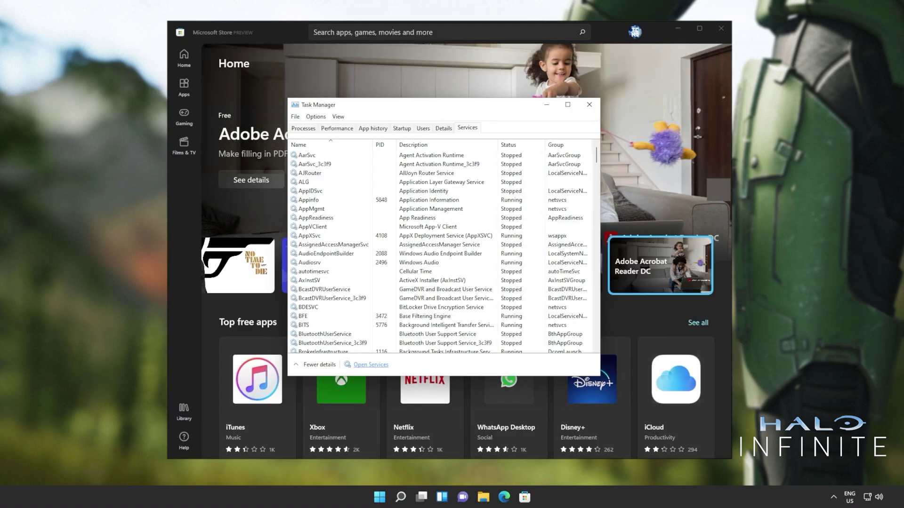
{"action": "left_click", "coordinate": [545, 105]}
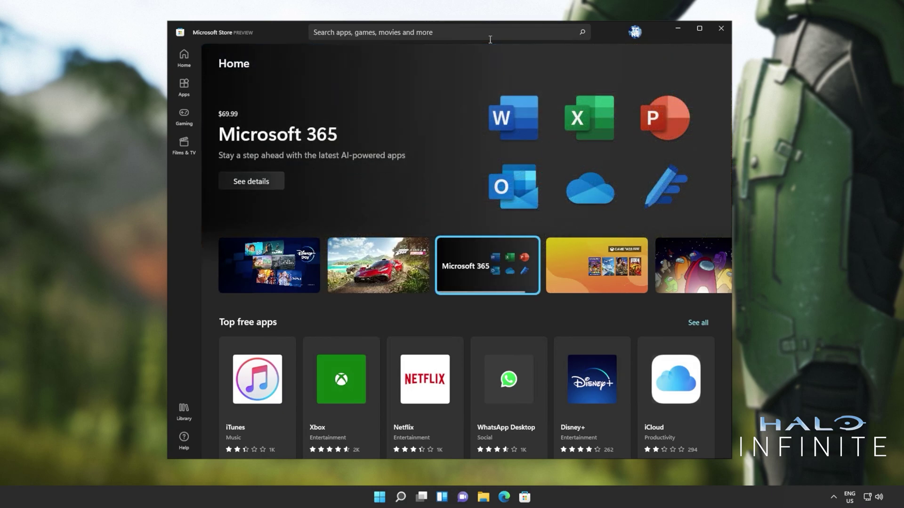
{"action": "left_click", "coordinate": [476, 39]}
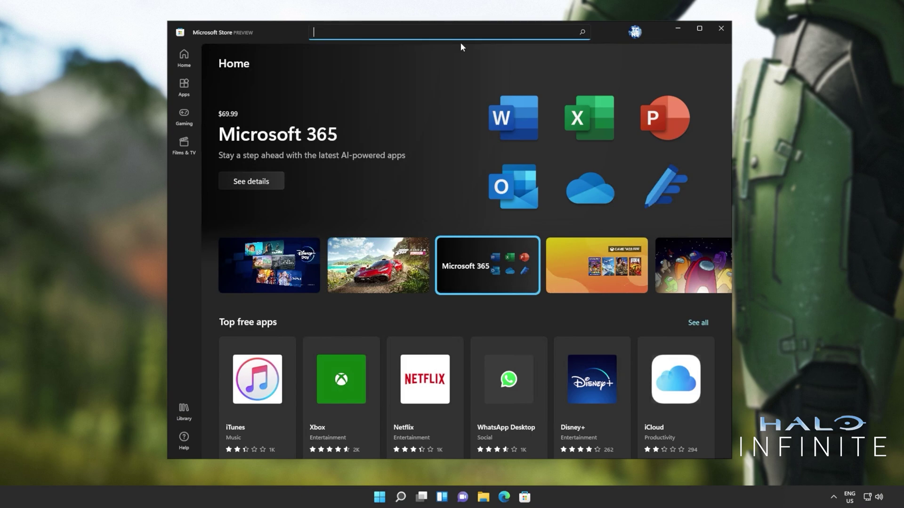
{"action": "type", "text": "xbox ident"}
{"action": "left_click", "coordinate": [328, 61]}
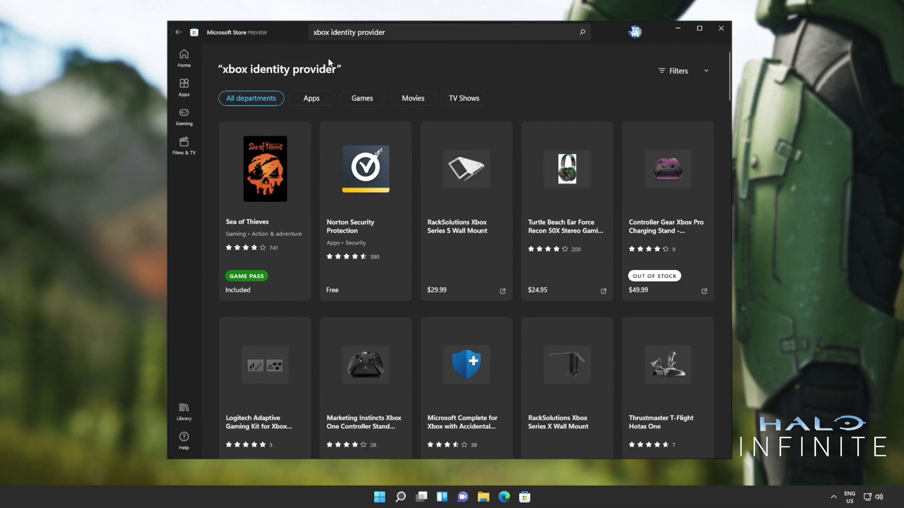
{"action": "left_click", "coordinate": [178, 32]}
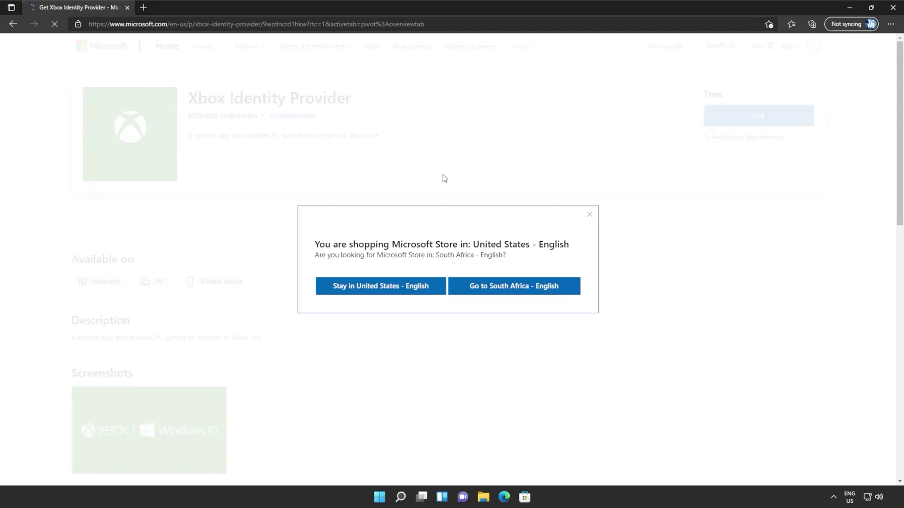
Step: Keep the United States region, get Xbox Identity Provider from the web listing, and always allow opening it in the Store
{"action": "left_click", "coordinate": [498, 196]}
{"action": "left_click", "coordinate": [770, 120]}
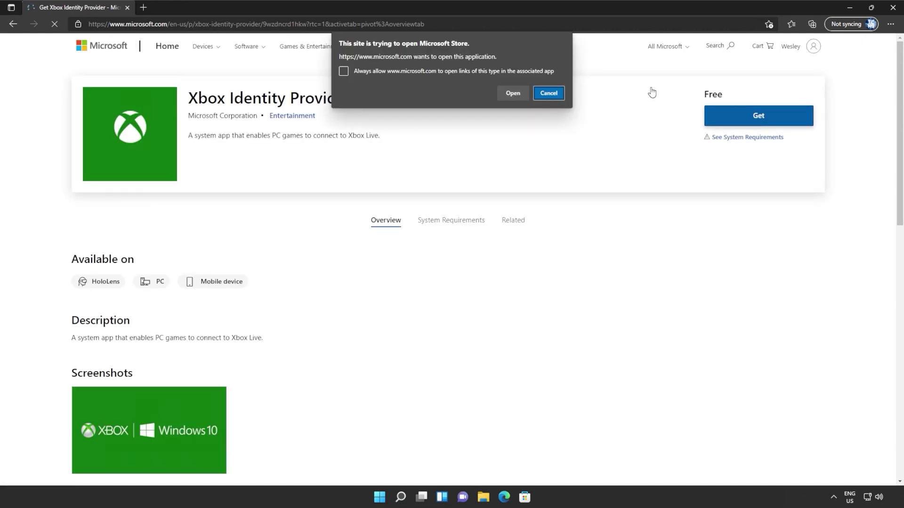
{"action": "left_click", "coordinate": [417, 71]}
{"action": "left_click", "coordinate": [513, 92]}
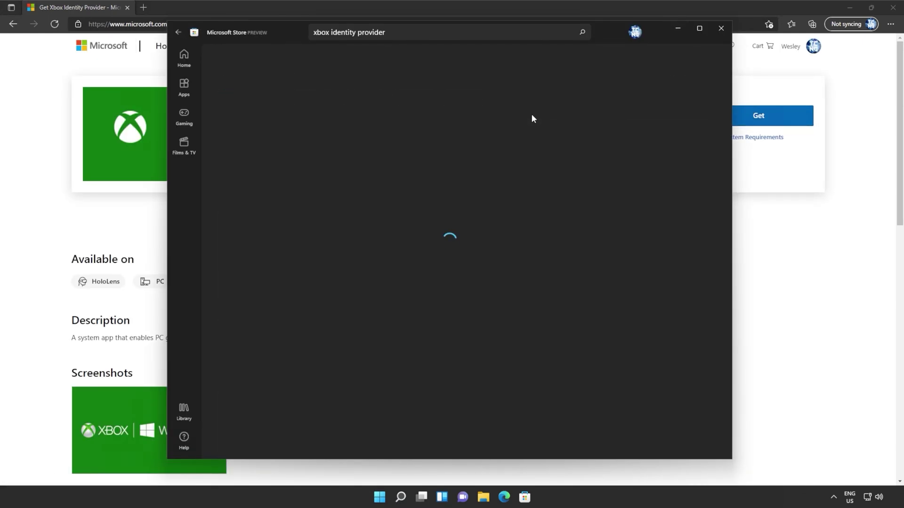
Step: Minimize the browser and scroll through the Store to review Xbox Identity Provider among installed apps
{"action": "left_click", "coordinate": [853, 9]}
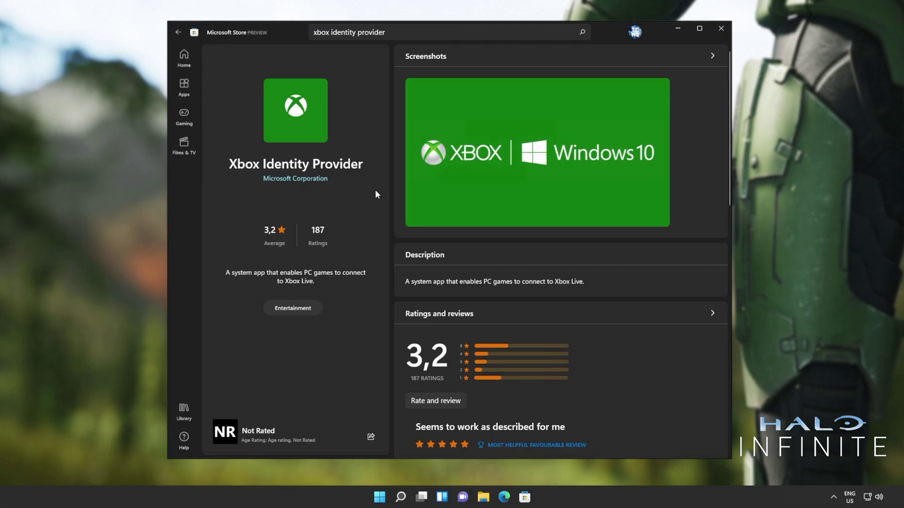
{"action": "scroll", "coordinate": [422, 219], "scroll_direction": "down", "scroll_amount": 5}
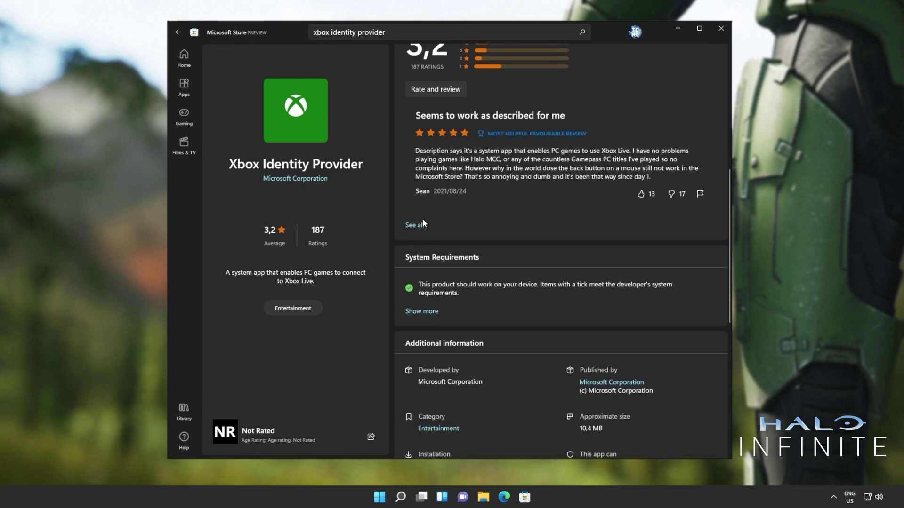
{"action": "scroll", "coordinate": [422, 218], "scroll_direction": "up", "scroll_amount": 5}
{"action": "scroll", "coordinate": [590, 260], "scroll_direction": "down", "scroll_amount": 6}
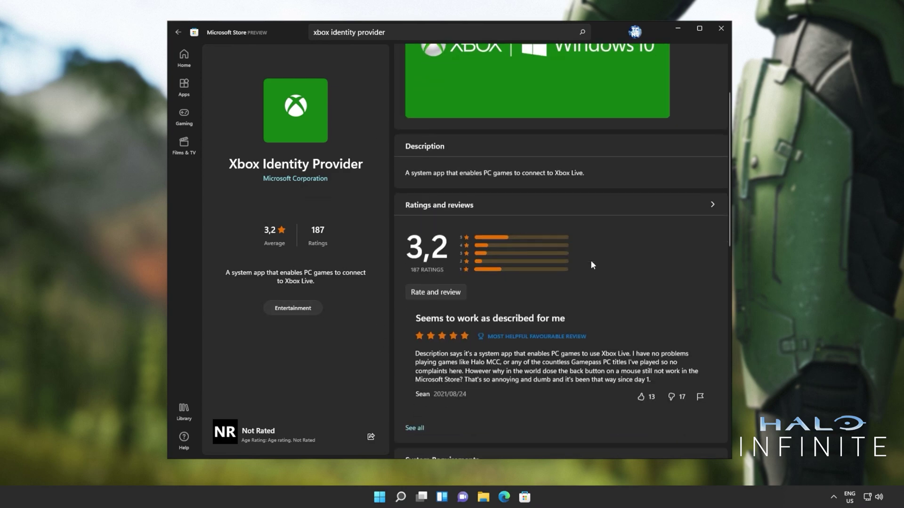
{"action": "scroll", "coordinate": [495, 314], "scroll_direction": "down", "scroll_amount": 5}
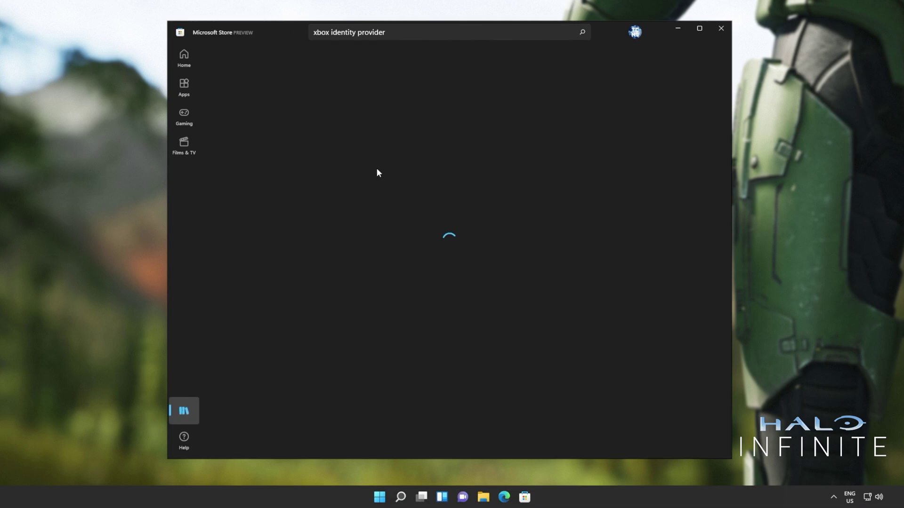
{"action": "scroll", "coordinate": [336, 305], "scroll_direction": "down", "scroll_amount": 10}
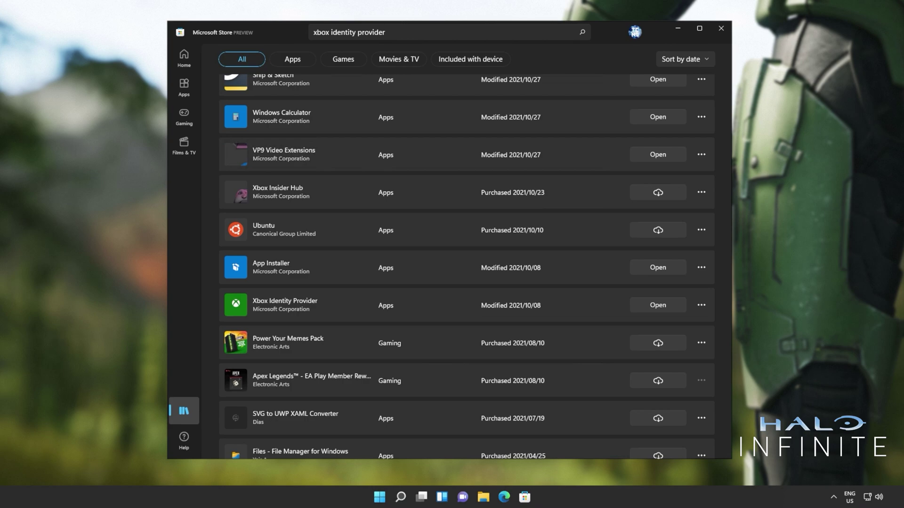
{"action": "scroll", "coordinate": [729, 233], "scroll_direction": "up", "scroll_amount": 10}
{"action": "scroll", "coordinate": [681, 240], "scroll_direction": "down", "scroll_amount": 3}
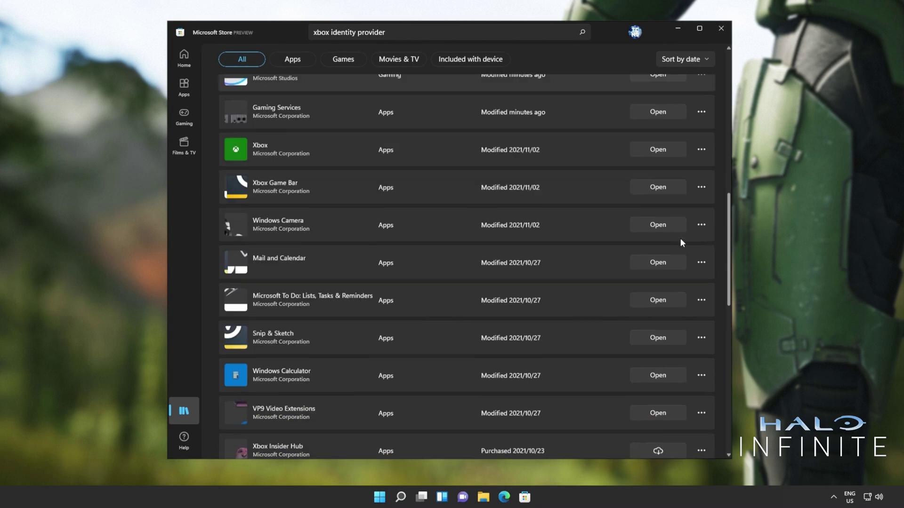
{"action": "scroll", "coordinate": [680, 238], "scroll_direction": "down", "scroll_amount": 8}
{"action": "scroll", "coordinate": [679, 238], "scroll_direction": "up", "scroll_amount": 3}
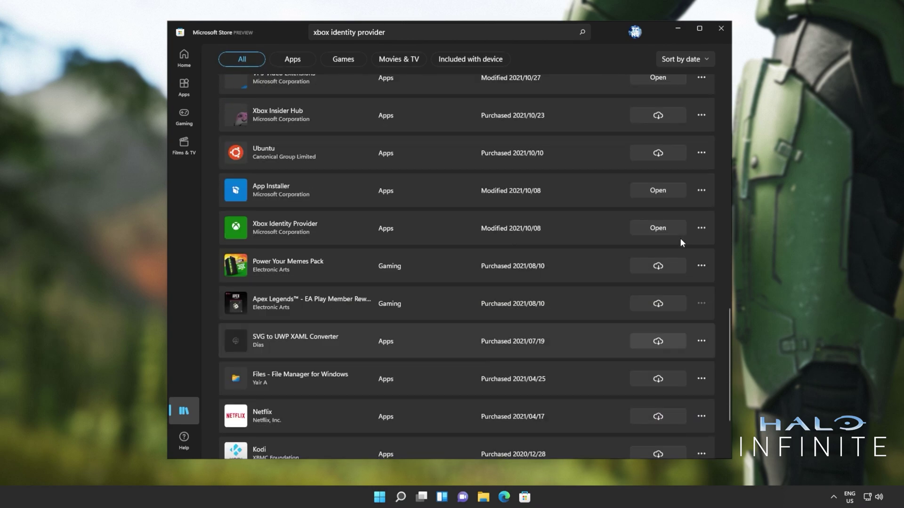
Step: Close the Store and launch Windows PowerShell as administrator, approving the UAC prompt
{"action": "left_click", "coordinate": [720, 29]}
{"action": "key", "text": "super"}
{"action": "type", "text": "powershel"}
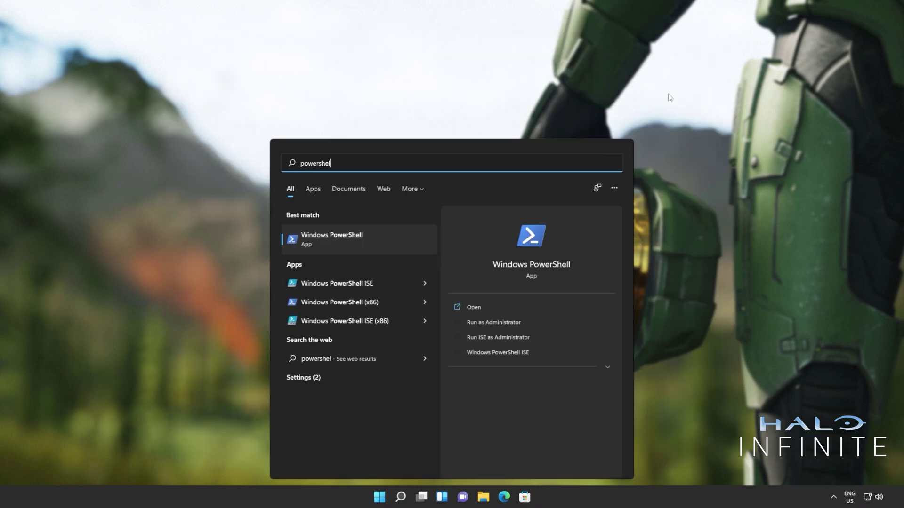
{"action": "type", "text": "l"}
{"action": "key", "text": "Right"}
{"action": "key", "text": "Down"}
{"action": "key", "text": "Return"}
{"action": "key", "text": "Left"}
{"action": "key", "text": "Return"}
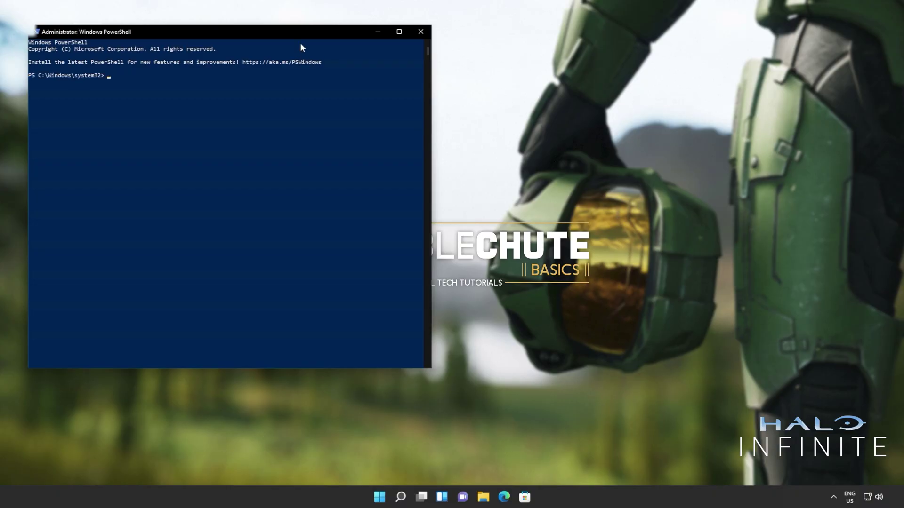
Step: Paste and run the Get-AppXPackage GamingServices re-register command, then show the desktop
{"action": "left_click_drag", "start_coordinate": [302, 47], "coordinate": [513, 91]}
{"action": "type", "text": "Get-AppXPackage *GamingServices* -AllUsers | Foreach {Add-AppxPackage -DisableDevelopmentMode -Register \"$($_.InstallLocation)\\AppXManifest.xml\"}"}
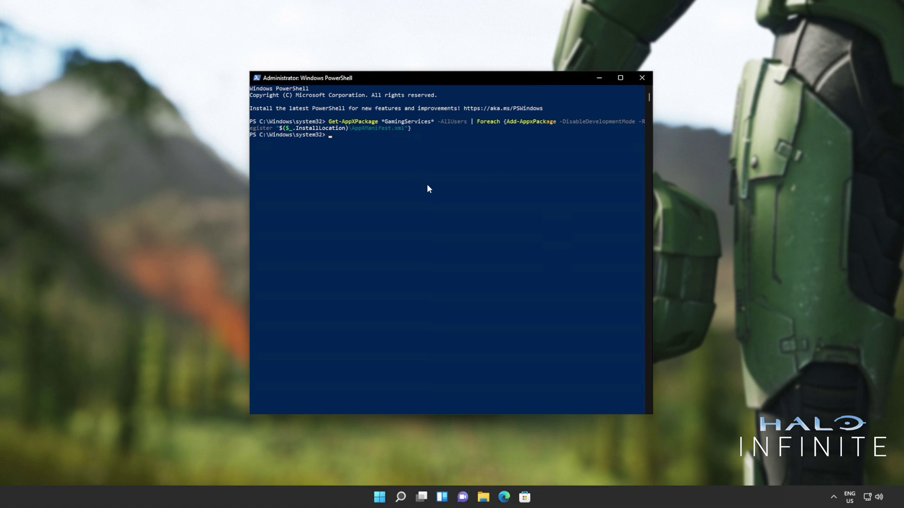
{"action": "key", "text": "super"}
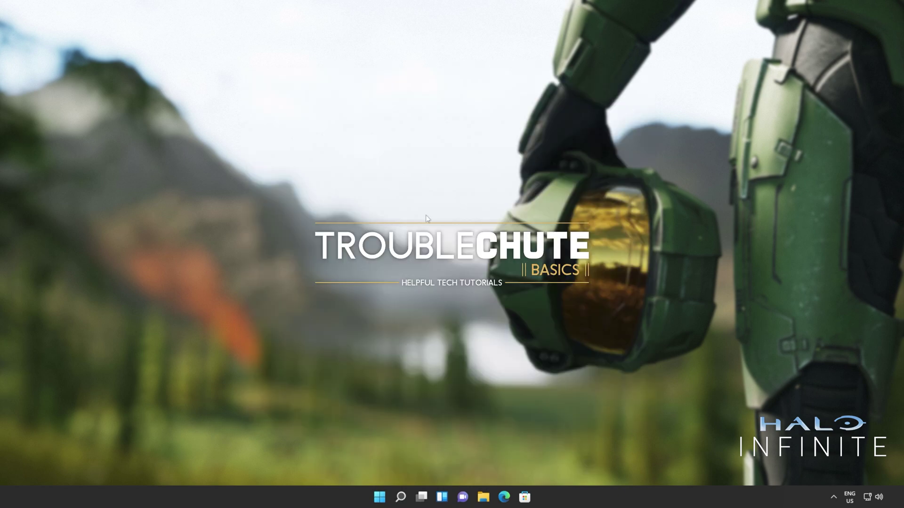
Step: Run the ms-windows-store://pdp/?productid= link from the Run box in place of wsreset, then scroll the Gaming Services page
{"action": "key", "text": "super+r"}
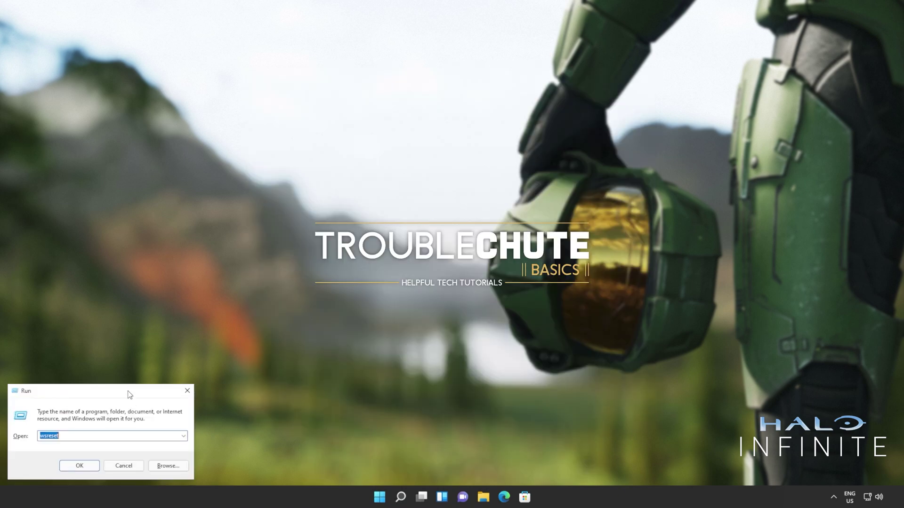
{"action": "left_click_drag", "start_coordinate": [129, 390], "coordinate": [474, 195]}
{"action": "type", "text": "ms-windows-store://pdp/?productid=9MWPM2CQNLHN"}
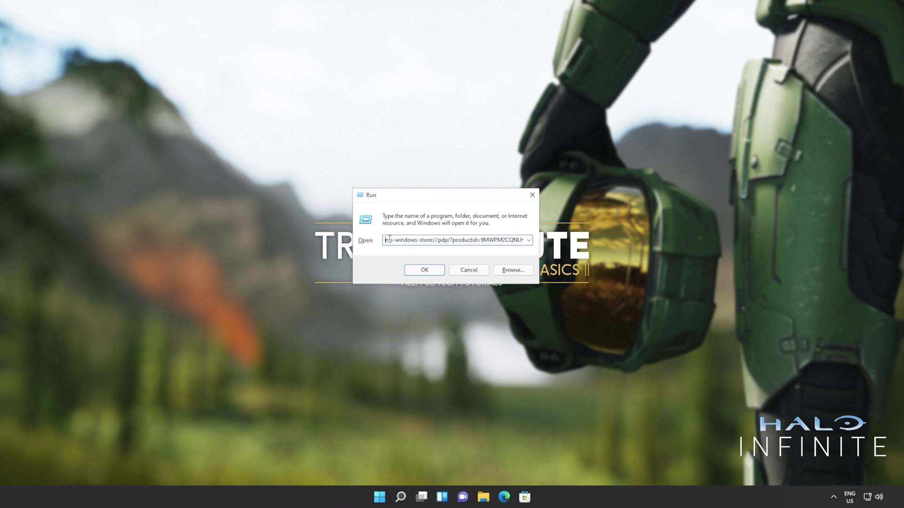
{"action": "left_click", "coordinate": [434, 267]}
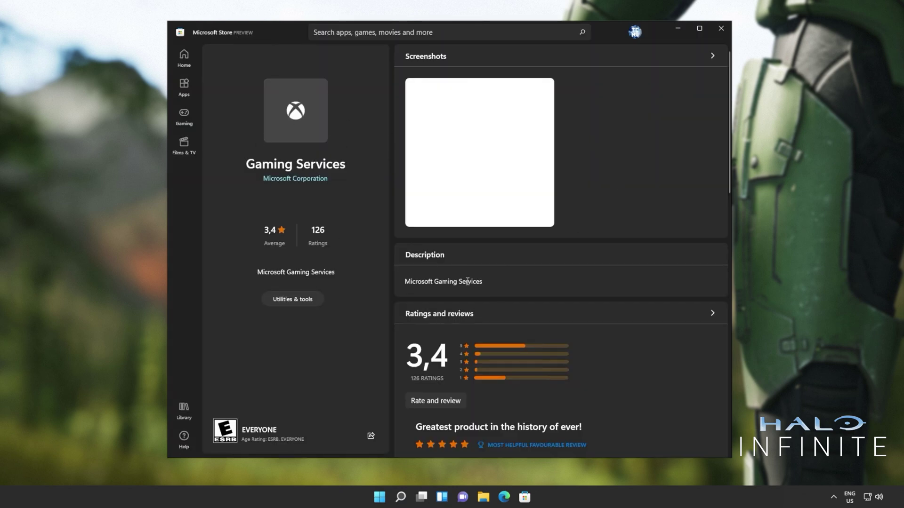
{"action": "scroll", "coordinate": [562, 254], "scroll_direction": "down", "scroll_amount": 15}
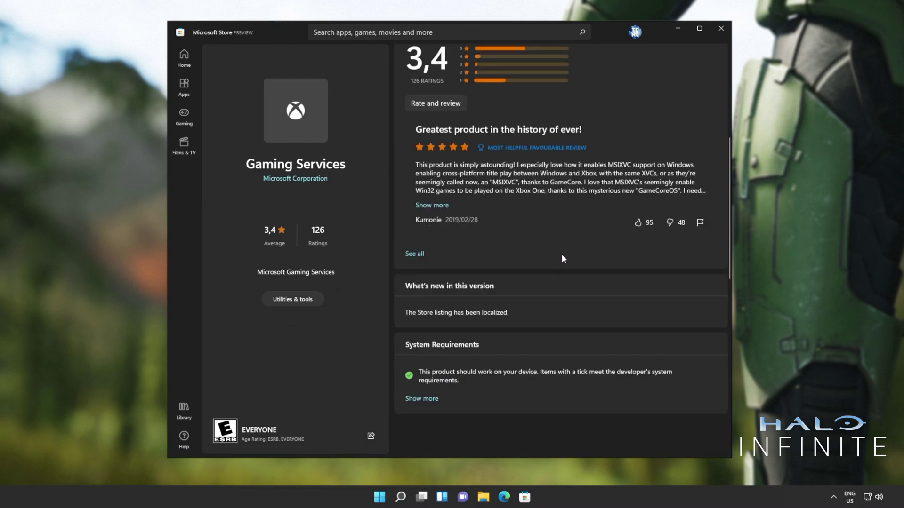
{"action": "scroll", "coordinate": [562, 256], "scroll_direction": "up", "scroll_amount": 15}
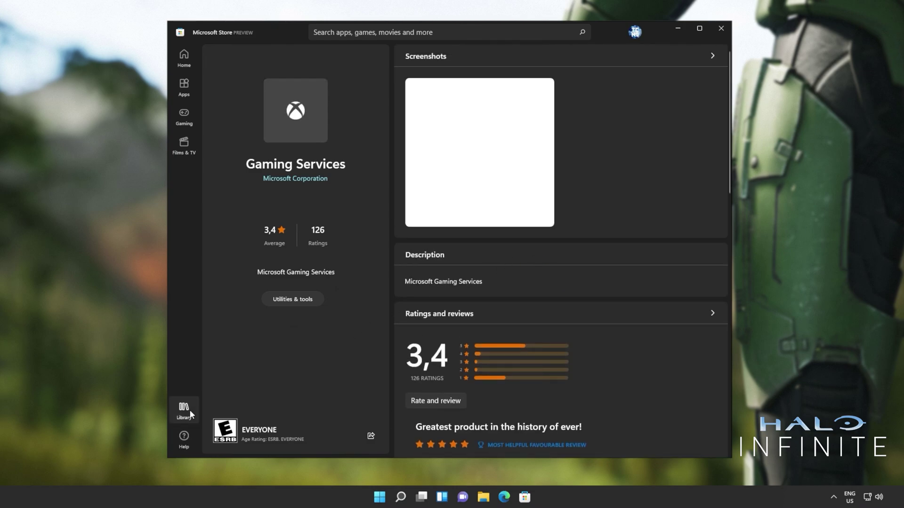
Step: Sort the Store Library by name and open Gaming Services from its row
{"action": "left_click", "coordinate": [189, 411]}
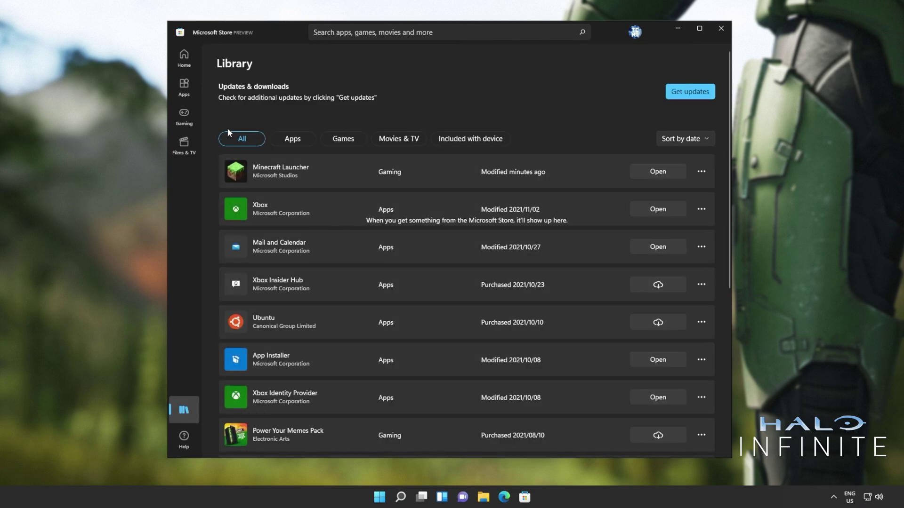
{"action": "left_click", "coordinate": [669, 141]}
{"action": "left_click", "coordinate": [671, 168]}
{"action": "scroll", "coordinate": [408, 268], "scroll_direction": "down", "scroll_amount": 2}
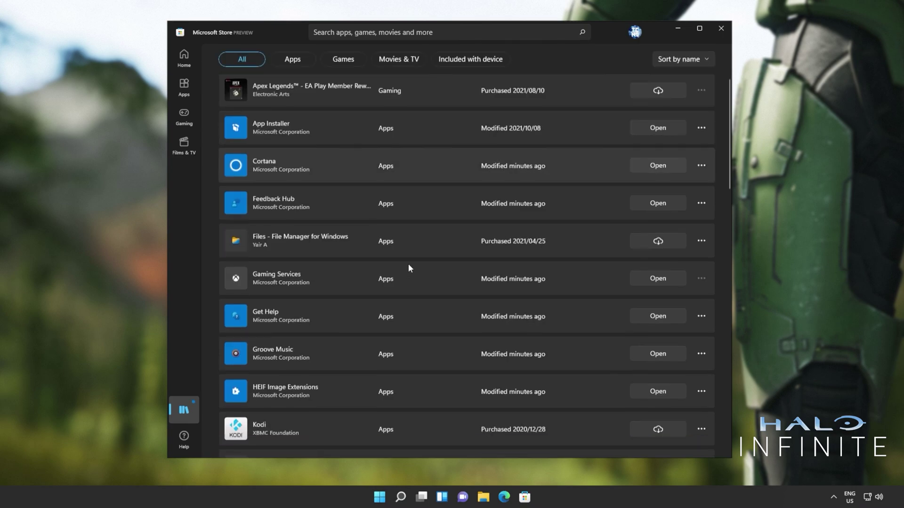
{"action": "scroll", "coordinate": [367, 271], "scroll_direction": "down", "scroll_amount": 1}
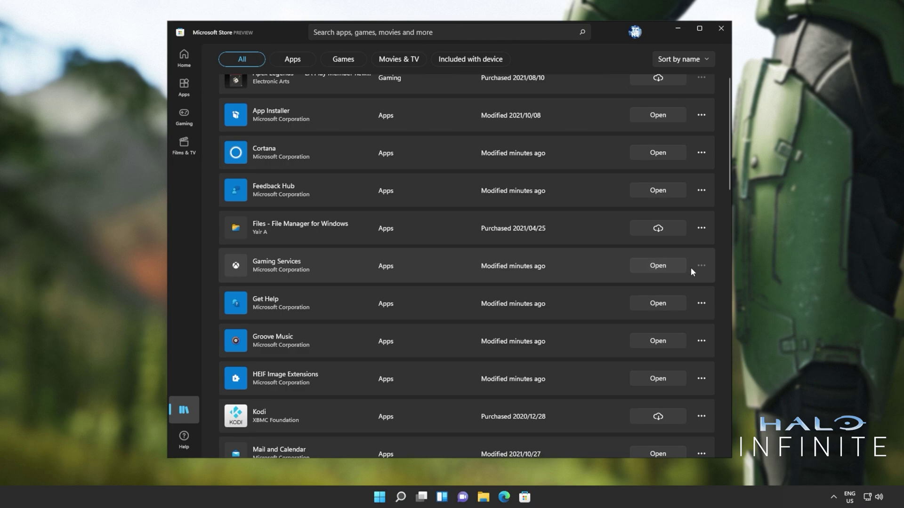
{"action": "left_click", "coordinate": [675, 268]}
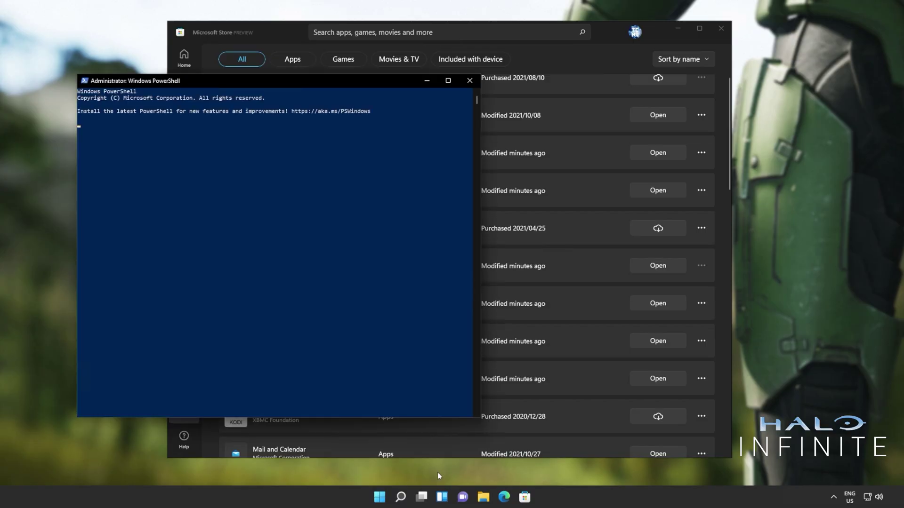
Step: Rerun the Gaming Services re-register command in PowerShell, then enter %LocalAppData% in the Run box
{"action": "left_click_drag", "start_coordinate": [339, 81], "coordinate": [519, 86]}
{"action": "right_click", "coordinate": [527, 125]}
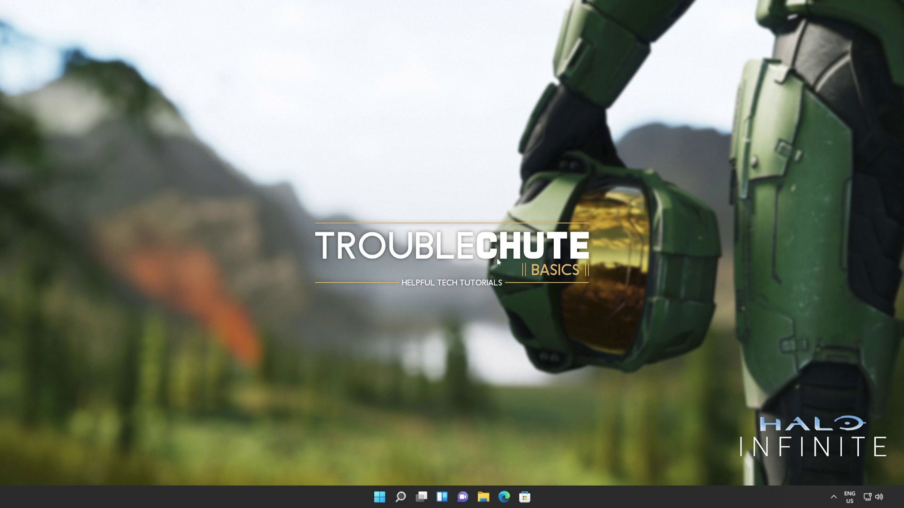
{"action": "key", "text": "super+r"}
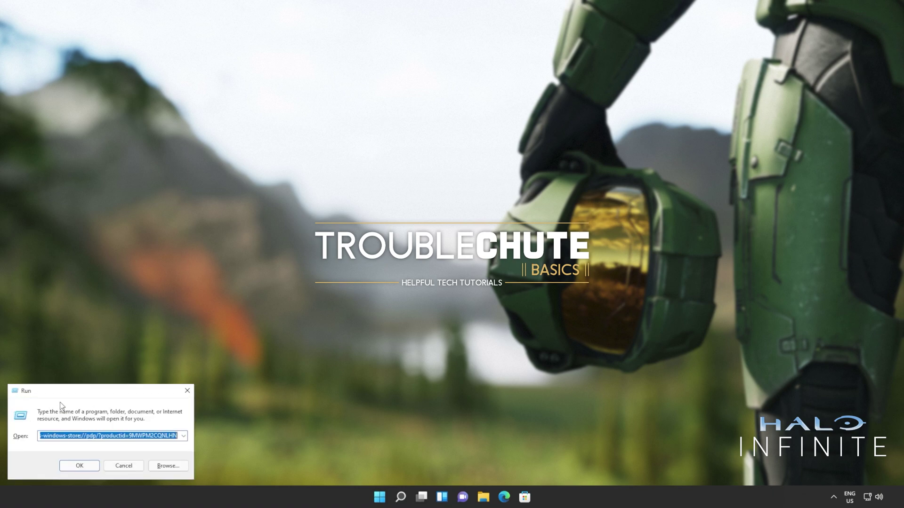
{"action": "left_click_drag", "start_coordinate": [85, 388], "coordinate": [422, 195]}
{"action": "key", "text": "BackSpace"}
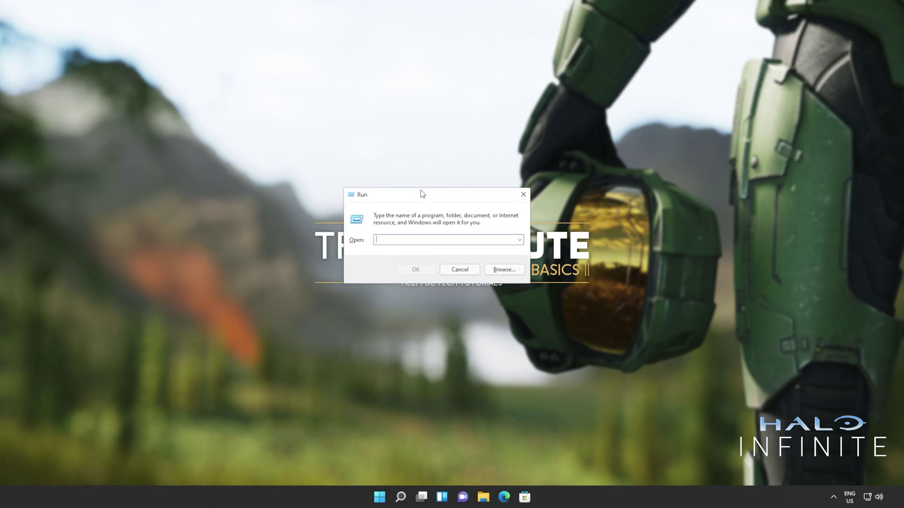
{"action": "type", "text": "%LocalA"}
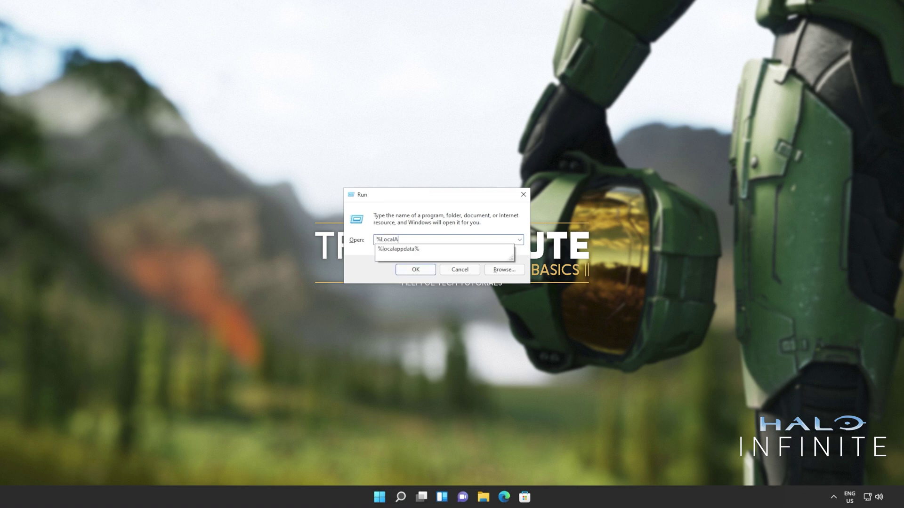
{"action": "type", "text": "ppData%"}
Step: Open Packages\Microsoft.WindowsStore_8wekyb3d8bbwe\LocalCache under local app data and delete its three items
{"action": "key", "text": "Return"}
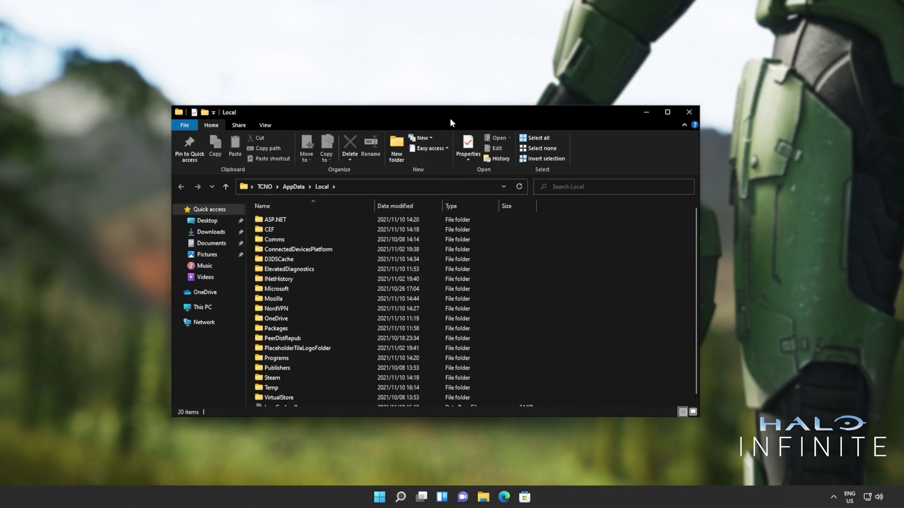
{"action": "left_click_drag", "start_coordinate": [450, 120], "coordinate": [467, 114]}
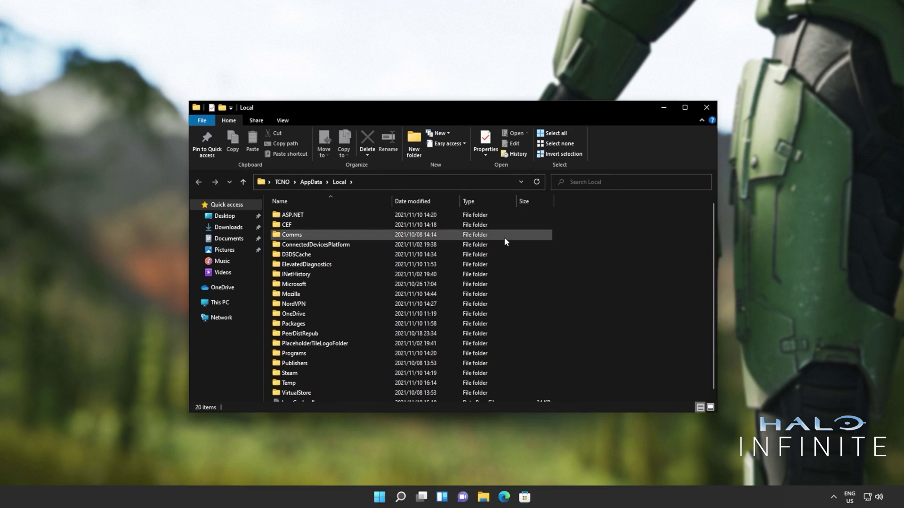
{"action": "left_click", "coordinate": [358, 325]}
{"action": "double_click", "coordinate": [359, 325]}
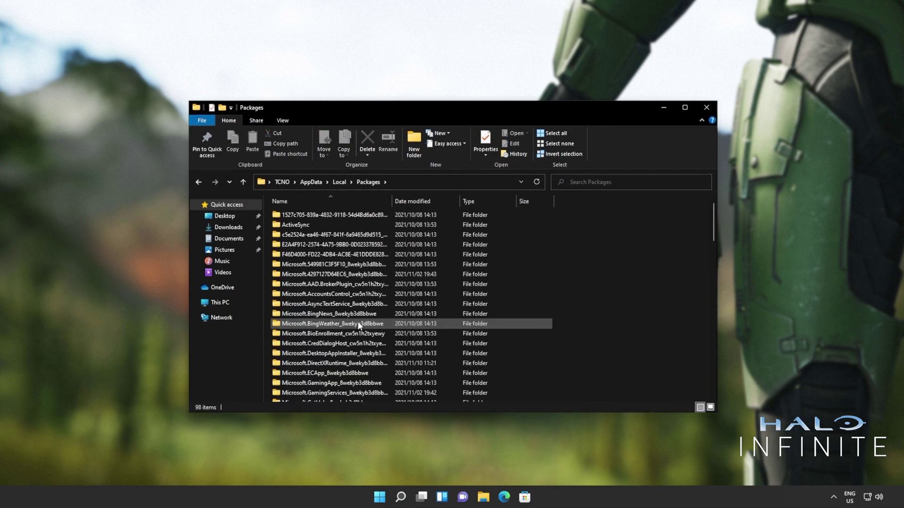
{"action": "scroll", "coordinate": [358, 325], "scroll_direction": "down", "scroll_amount": 11}
{"action": "scroll", "coordinate": [359, 325], "scroll_direction": "down", "scroll_amount": 11}
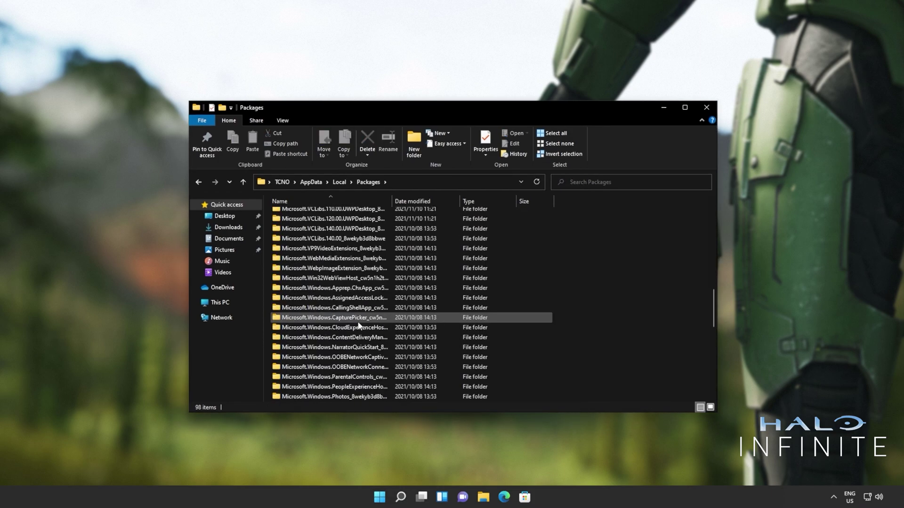
{"action": "scroll", "coordinate": [363, 332], "scroll_direction": "down", "scroll_amount": 1}
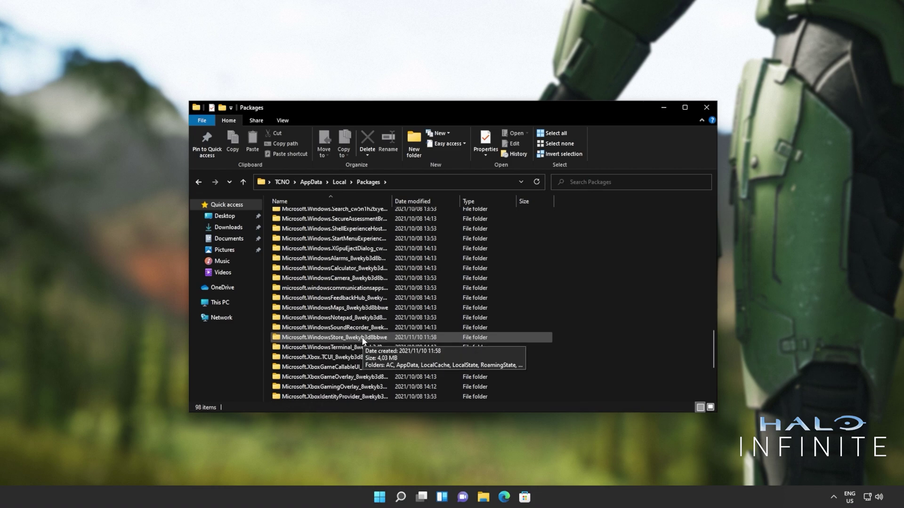
{"action": "double_click", "coordinate": [366, 331]}
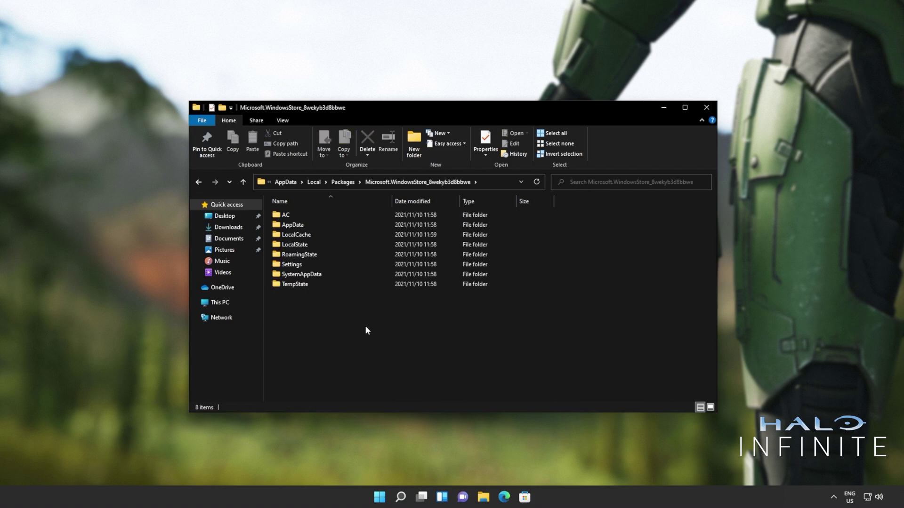
{"action": "double_click", "coordinate": [340, 233]}
{"action": "left_click_drag", "start_coordinate": [464, 347], "coordinate": [431, 207]}
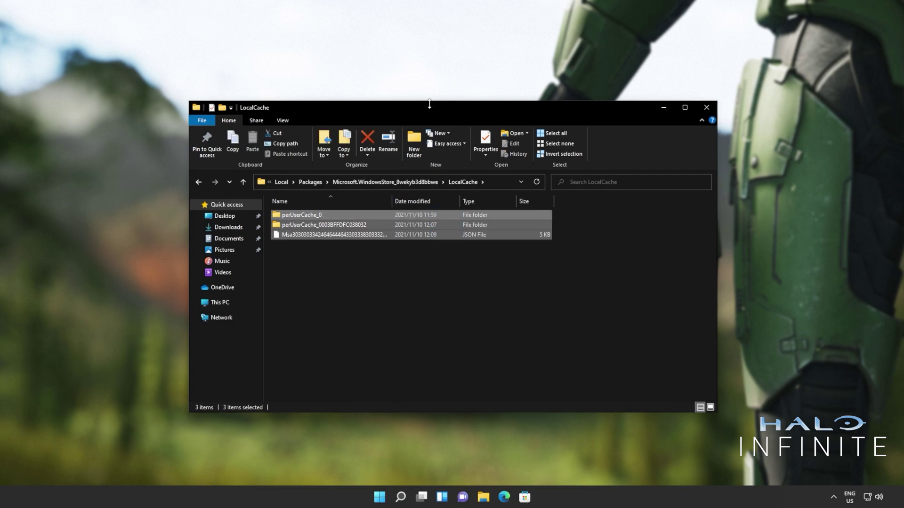
{"action": "key", "text": "Delete"}
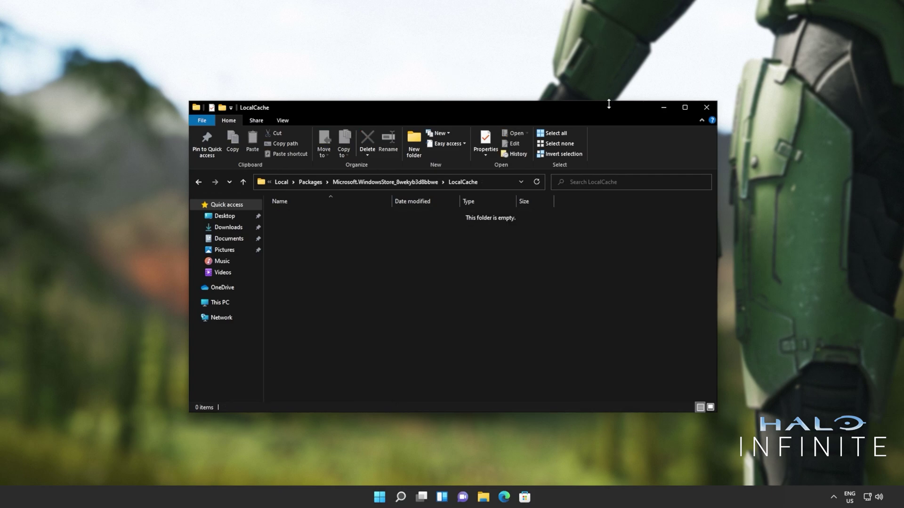
Step: Close File Explorer and open Microsoft Store's Advanced options from Settings > Apps & features
{"action": "left_click", "coordinate": [706, 108]}
{"action": "key", "text": "super"}
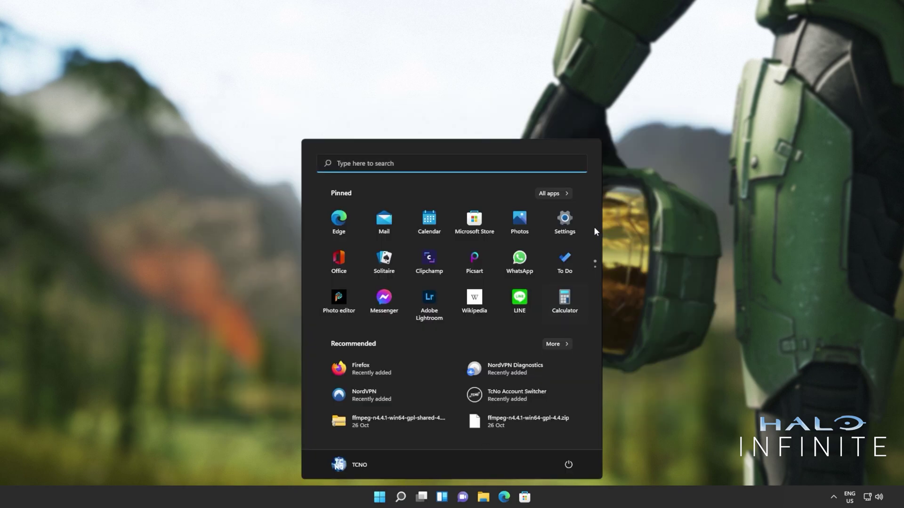
{"action": "left_click", "coordinate": [567, 221]}
{"action": "left_click", "coordinate": [256, 193]}
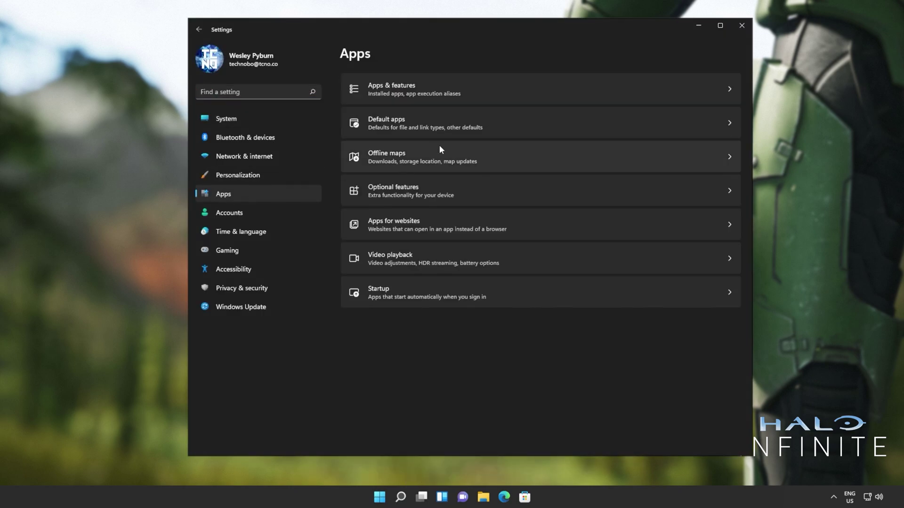
{"action": "left_click", "coordinate": [443, 83]}
{"action": "left_click", "coordinate": [448, 206]}
{"action": "type", "text": "store"}
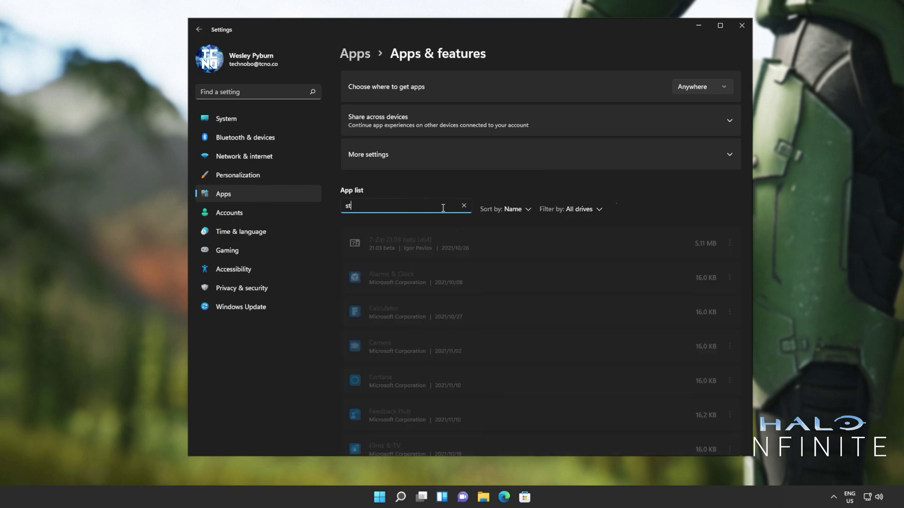
{"action": "left_click", "coordinate": [729, 255]}
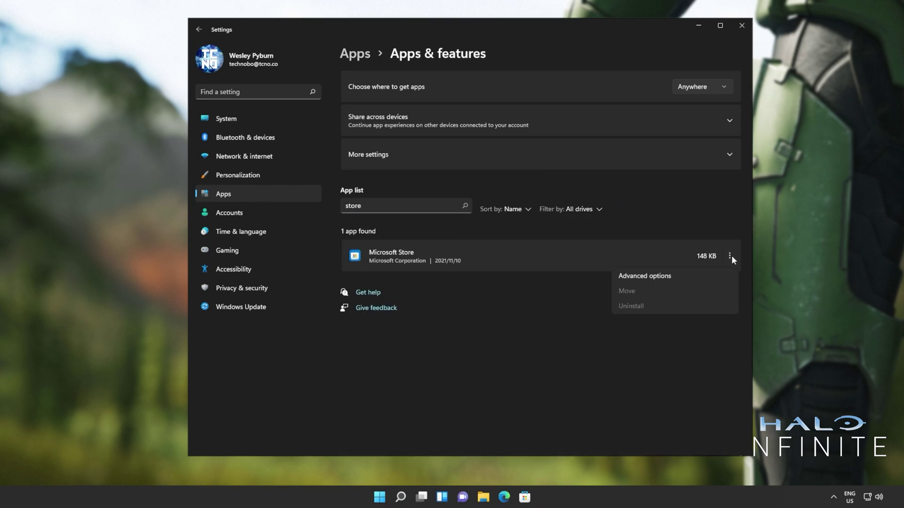
{"action": "left_click", "coordinate": [693, 275]}
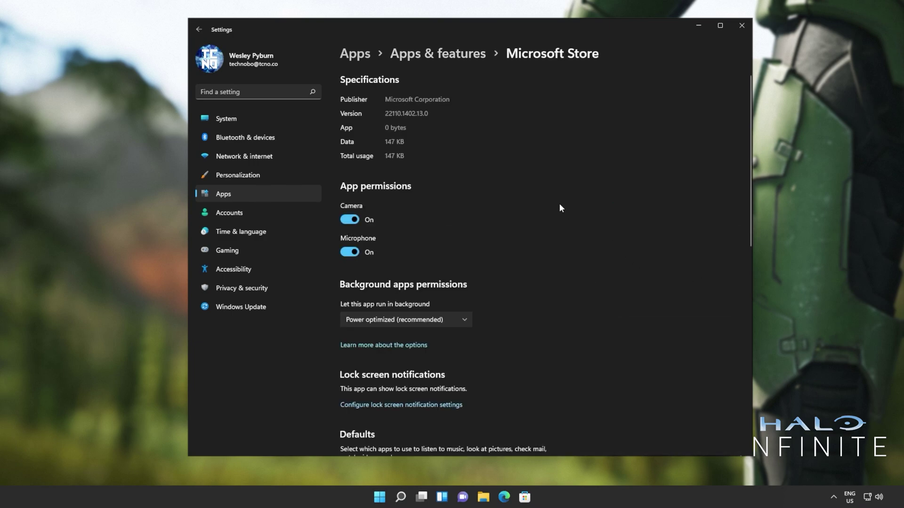
Step: Repair the Microsoft Store app, then reset it and confirm, and close Settings
{"action": "scroll", "coordinate": [559, 203], "scroll_direction": "down", "scroll_amount": 8}
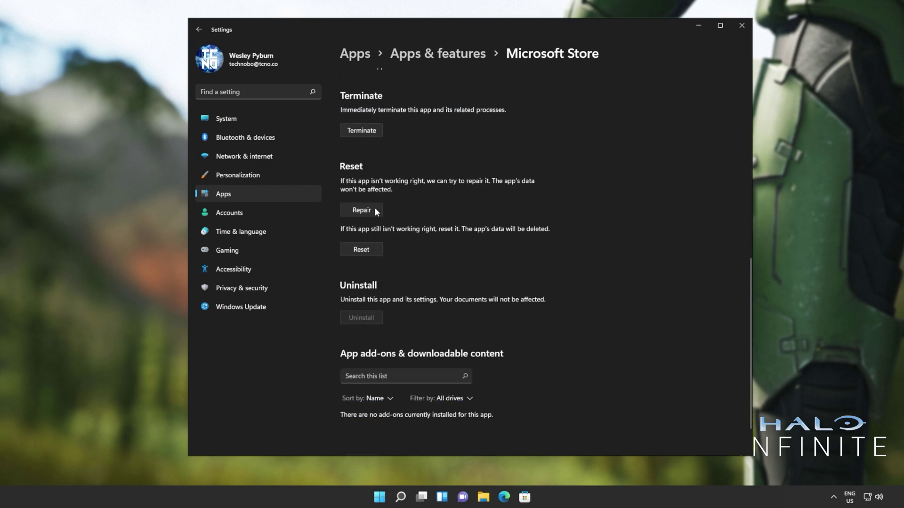
{"action": "left_click", "coordinate": [376, 211]}
{"action": "left_click", "coordinate": [377, 245]}
{"action": "left_click", "coordinate": [404, 226]}
{"action": "left_click", "coordinate": [741, 26]}
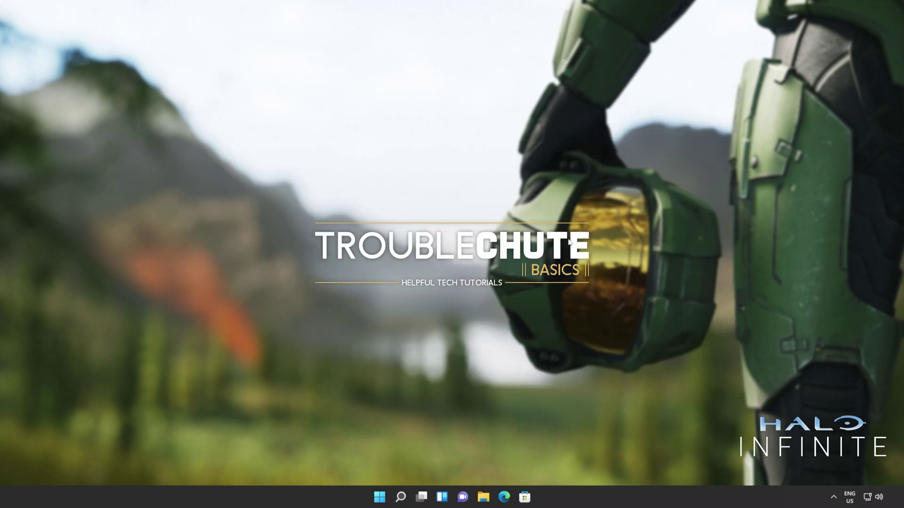
Step: Drop the Start search and run wsreset from the Run box instead
{"action": "key", "text": "super"}
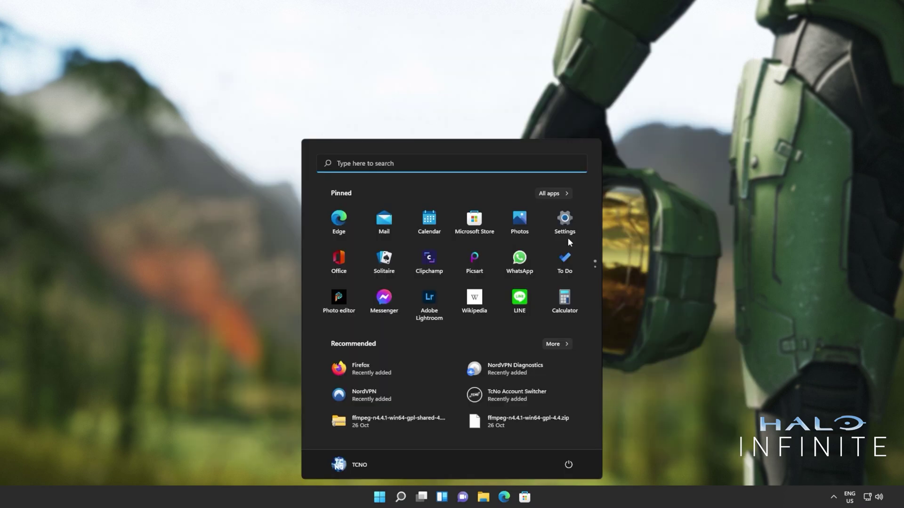
{"action": "type", "text": "wsreset"}
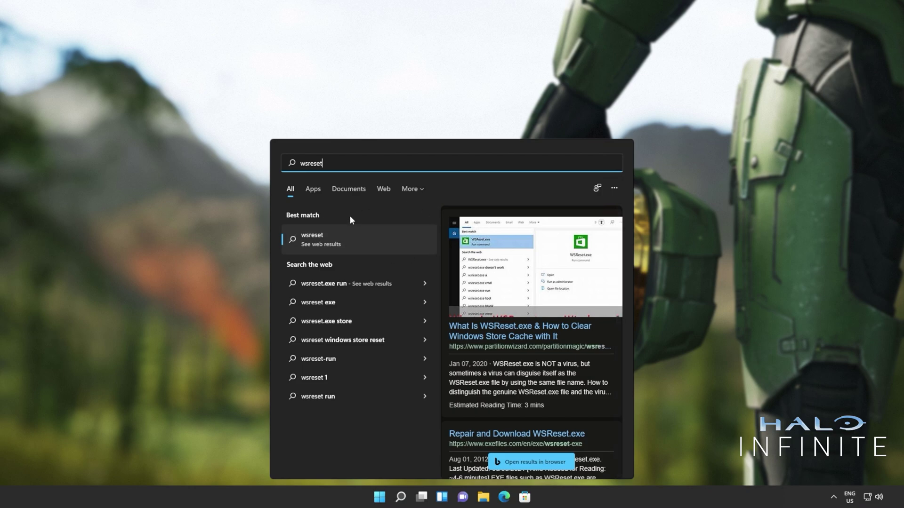
{"action": "key", "text": "Escape"}
{"action": "key", "text": "super+r"}
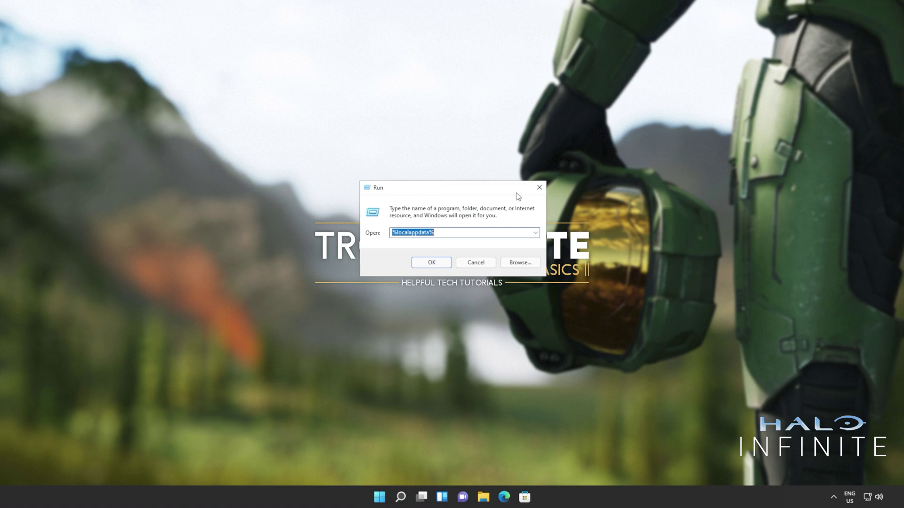
{"action": "type", "text": "wsreset"}
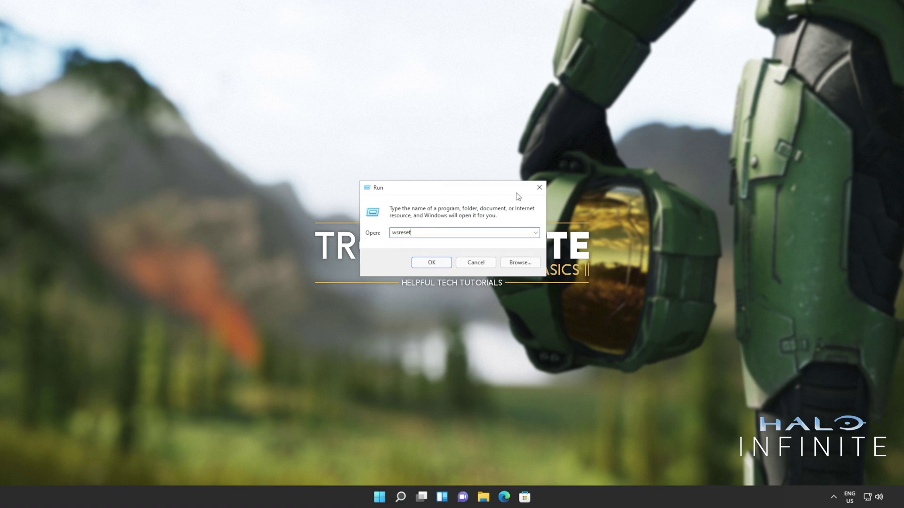
{"action": "key", "text": "Return"}
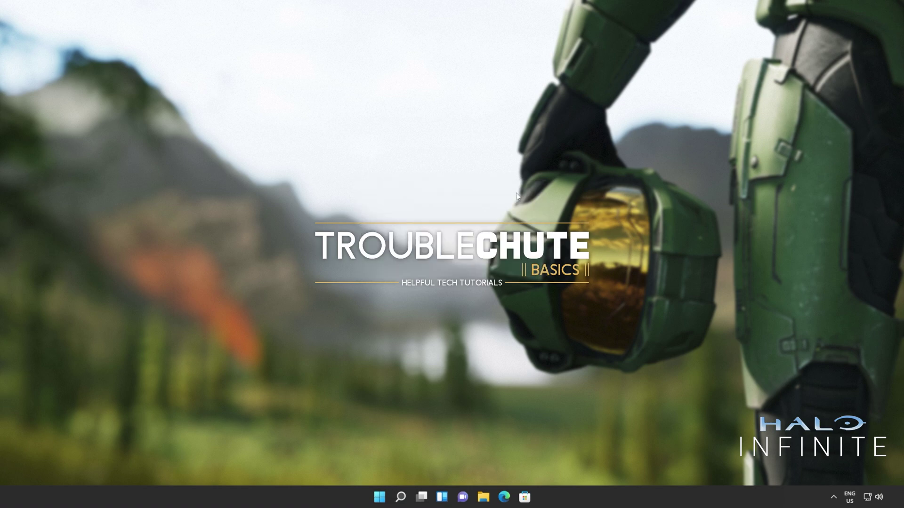
Step: Center the wsreset.exe console and close it once the cache reset finishes
{"action": "left_click_drag", "start_coordinate": [346, 43], "coordinate": [537, 123]}
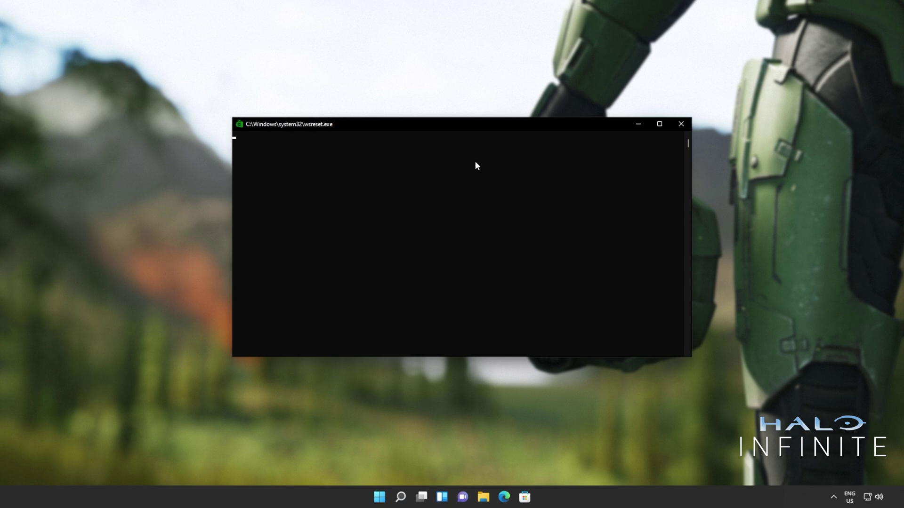
{"action": "left_click", "coordinate": [681, 124]}
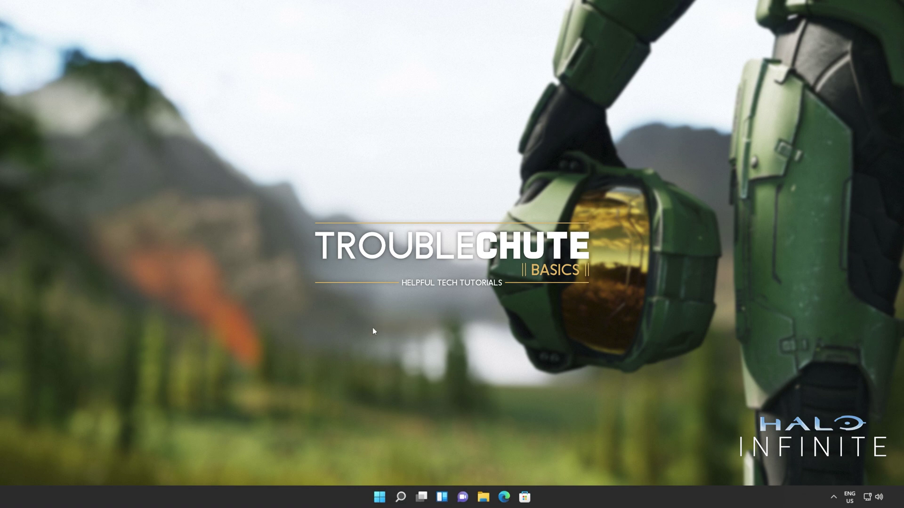
Step: Confirm Windows Update shows the PC is up to date (last checked 11:19), then close Settings
{"action": "key", "text": "super"}
{"action": "left_click", "coordinate": [566, 225]}
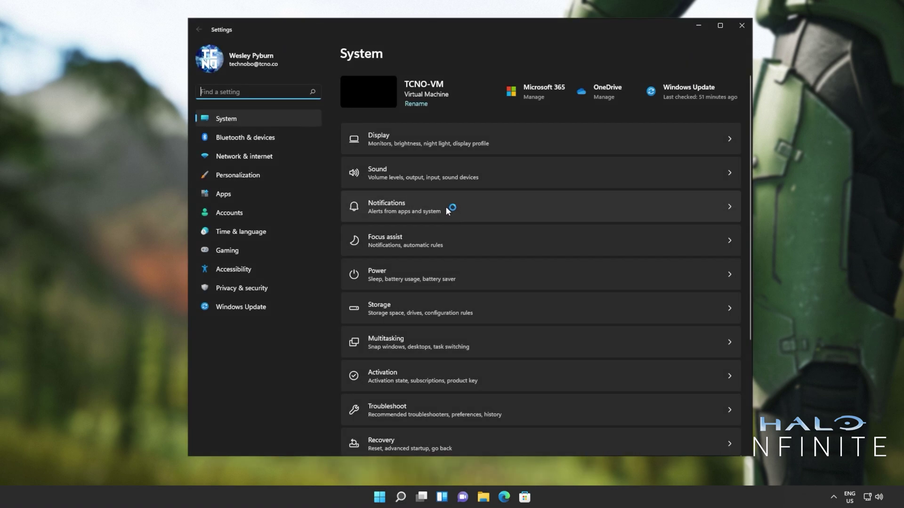
{"action": "left_click", "coordinate": [273, 306]}
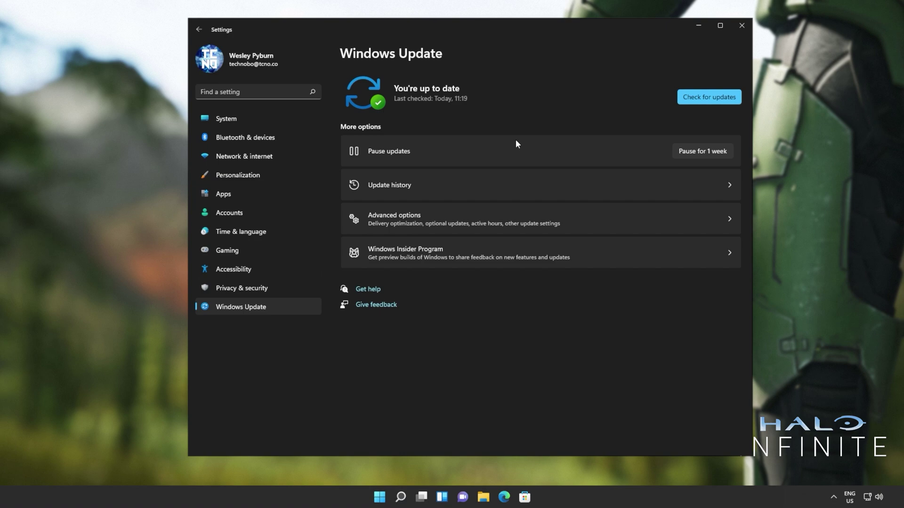
{"action": "left_click", "coordinate": [741, 25]}
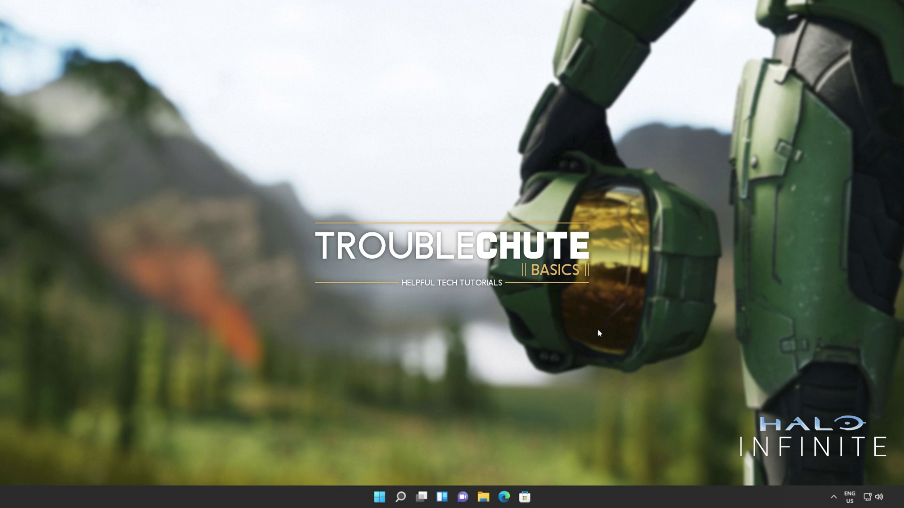
Step: Launch Windows Terminal as administrator and centre its window on screen
{"action": "key", "text": "super"}
{"action": "type", "text": "cmd"}
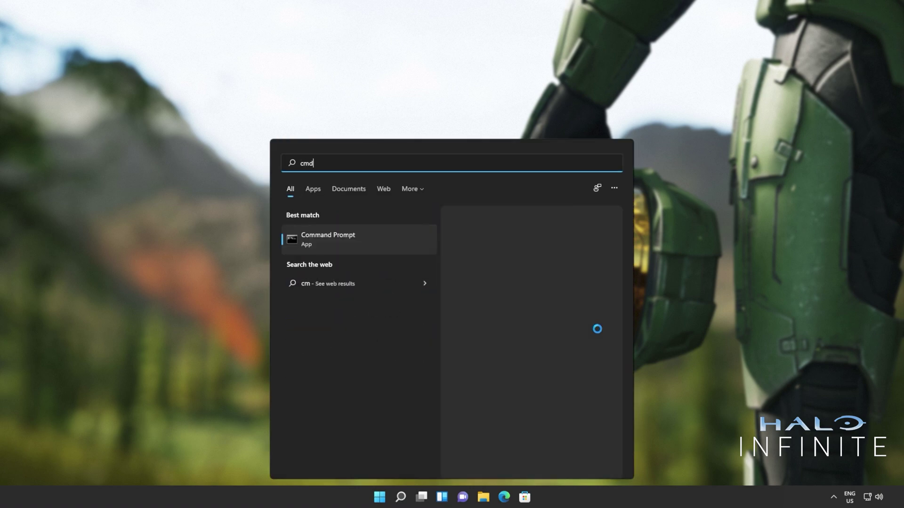
{"action": "type", "text": "term"}
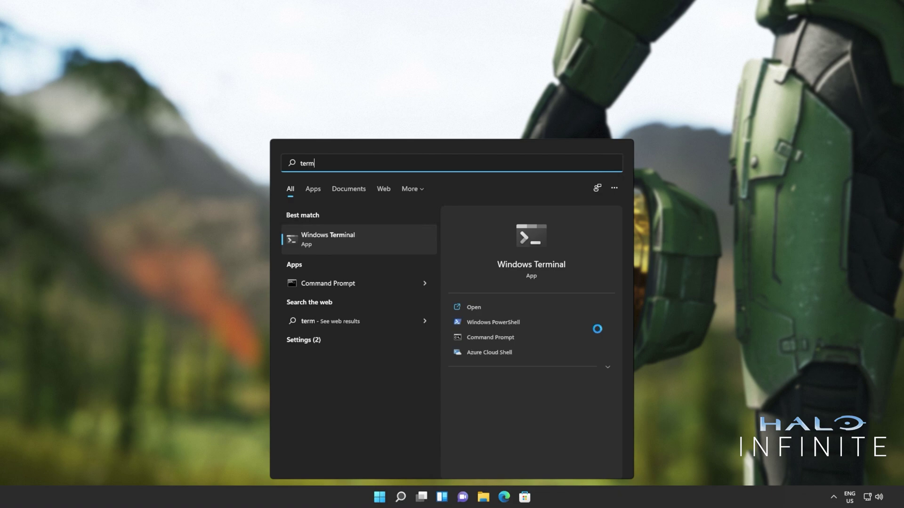
{"action": "right_click", "coordinate": [362, 237]}
{"action": "left_click", "coordinate": [406, 244]}
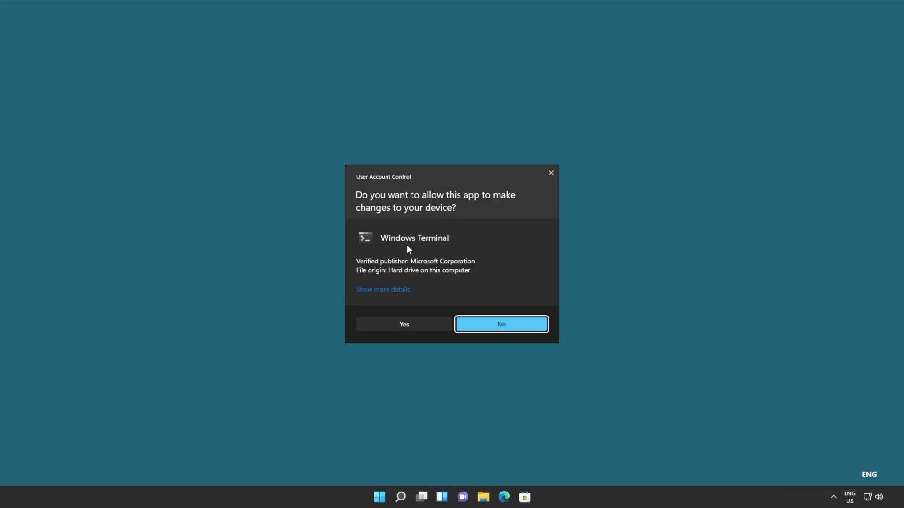
{"action": "left_click", "coordinate": [416, 324]}
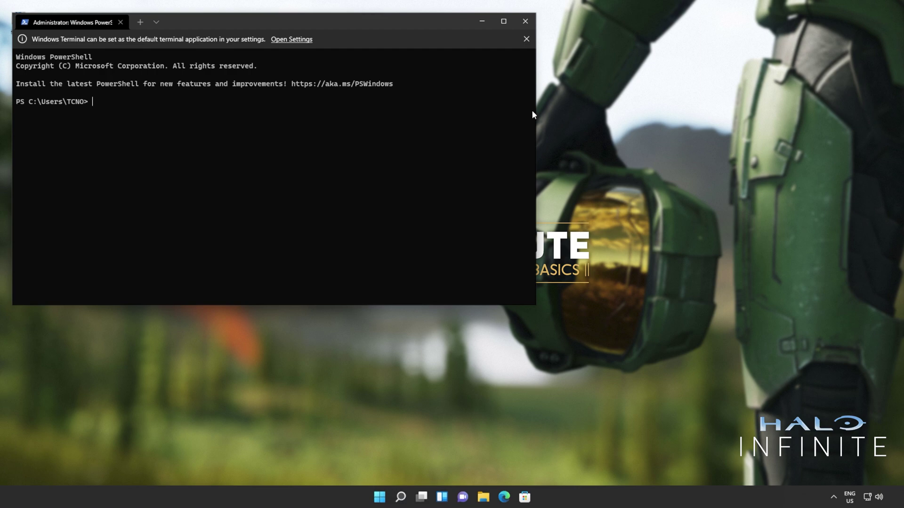
{"action": "left_click_drag", "start_coordinate": [429, 18], "coordinate": [606, 117]}
Step: Run sfc /scannow in the admin PowerShell session and dismiss the default terminal notice
{"action": "type", "text": "sfc /scannow"}
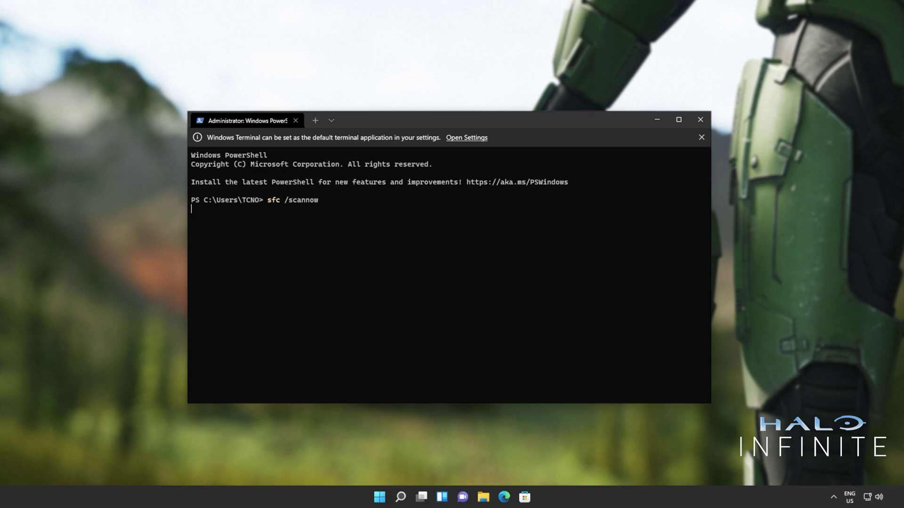
{"action": "key", "text": "Return"}
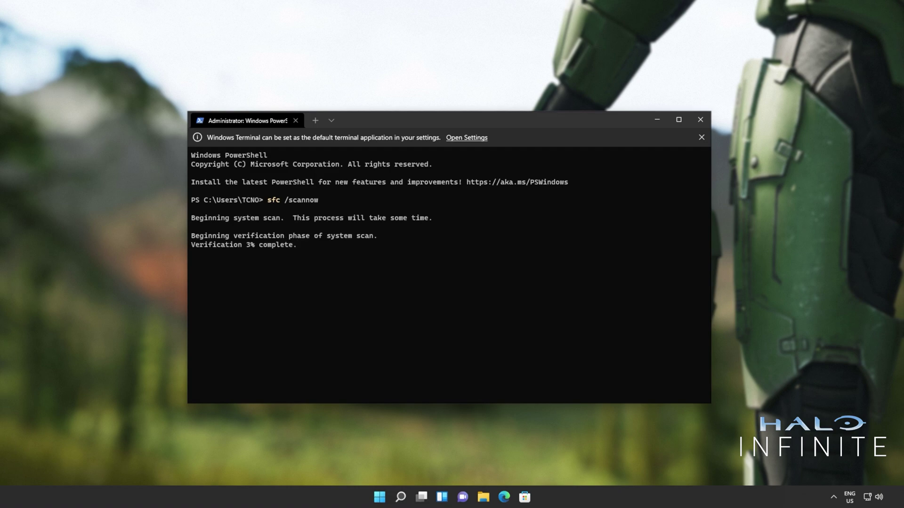
{"action": "left_click", "coordinate": [692, 138]}
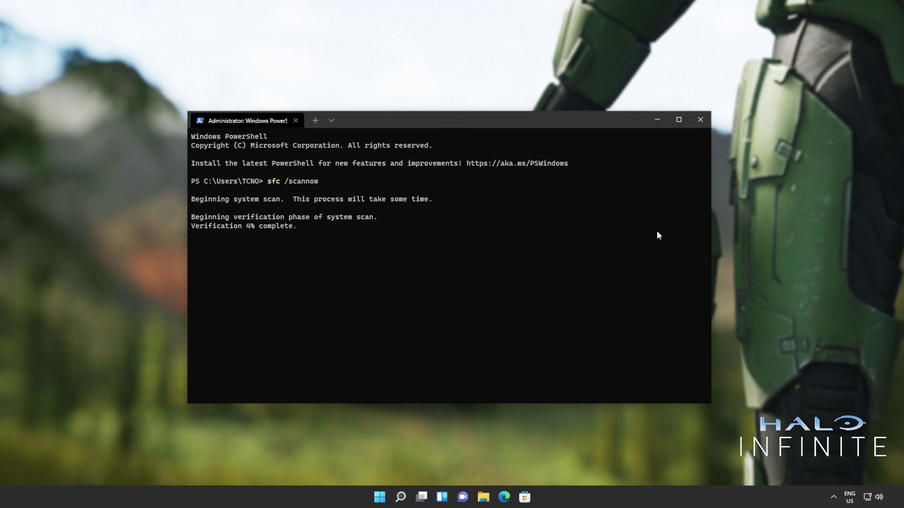
Step: Cancel the sfc scan and run Dism /Online /Cleanup-Image /RestoreHealth instead
{"action": "key", "text": "ctrl+c"}
{"action": "key", "text": "ctrl+v"}
{"action": "key", "text": "Return"}
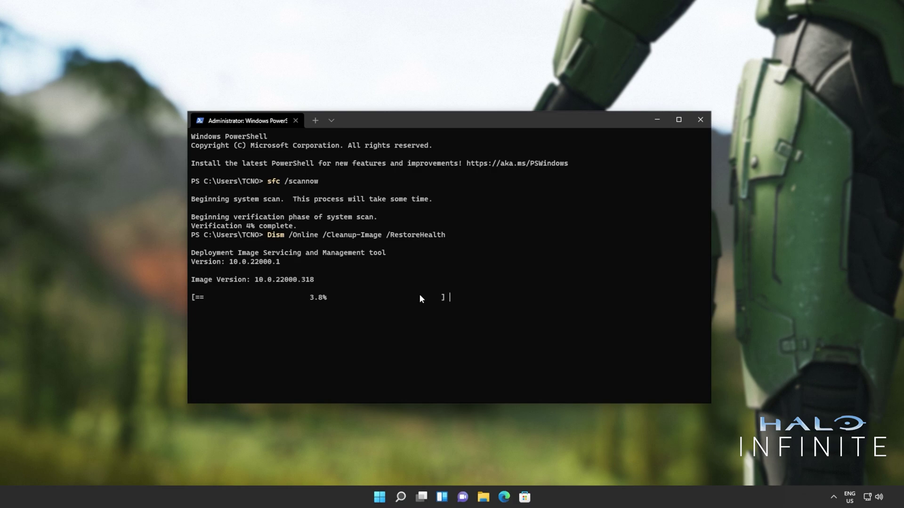
{"action": "left_click_drag", "start_coordinate": [404, 230], "coordinate": [438, 230]}
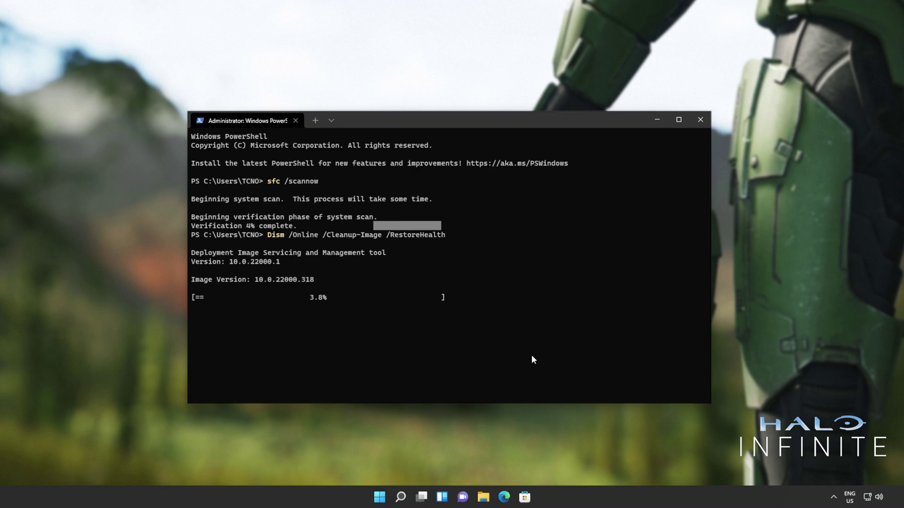
{"action": "left_click", "coordinate": [514, 260]}
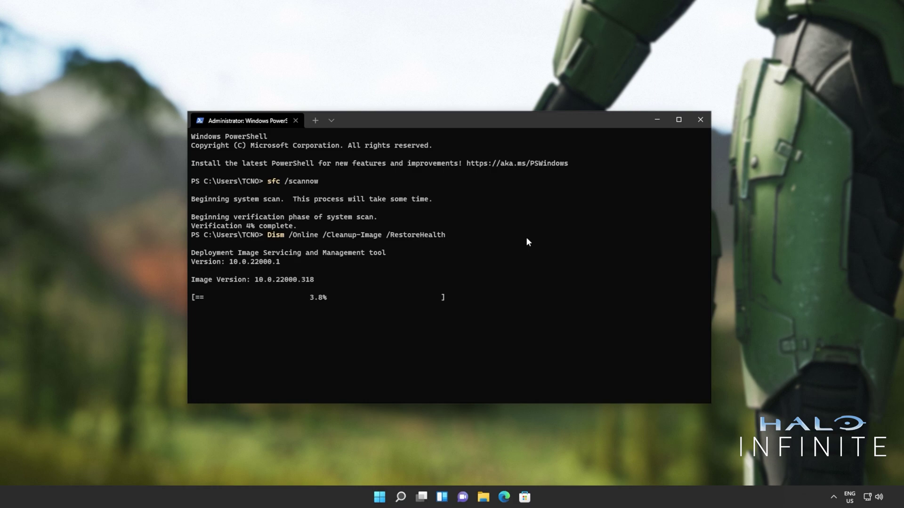
{"action": "left_click", "coordinate": [698, 125]}
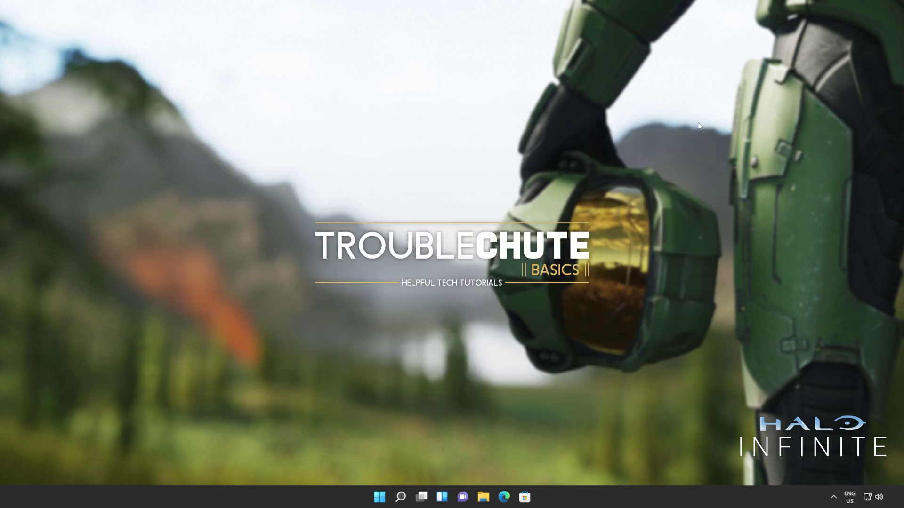